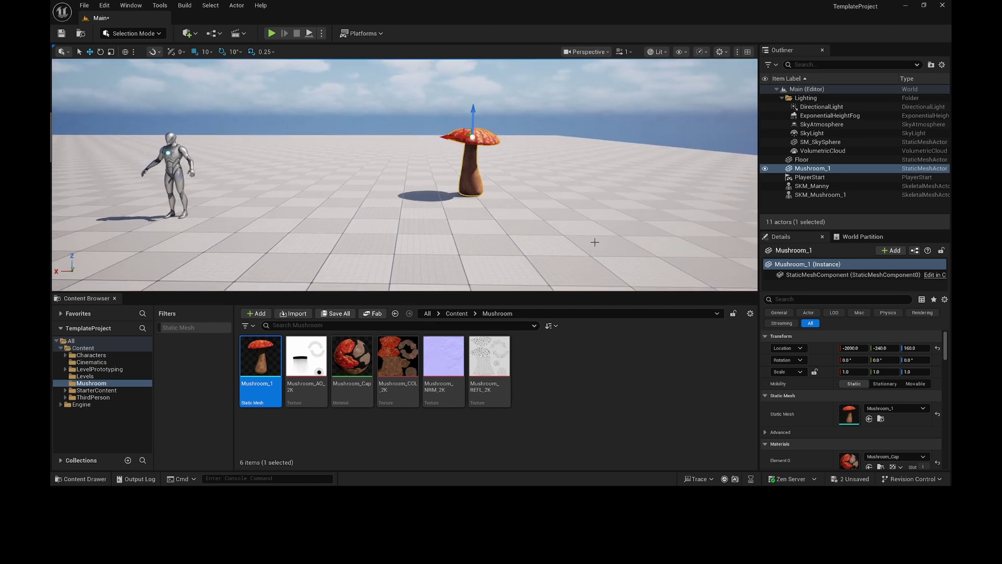
Search the plugin list for "morph" and check whether Skeletal Mesh Morph Target Editing Tools is enabled.
right_click_drag(555, 210, 571, 242)
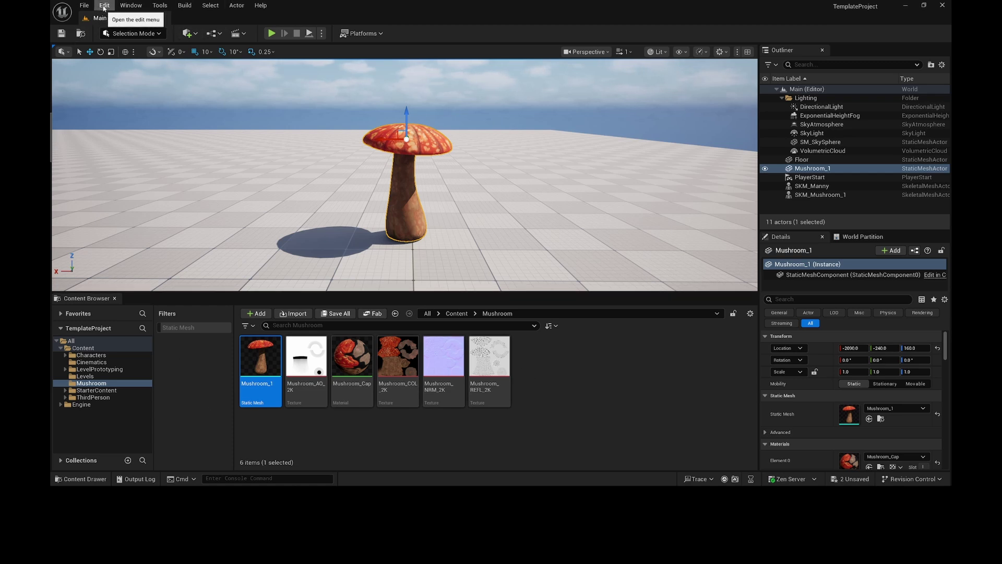
left_click(105, 7)
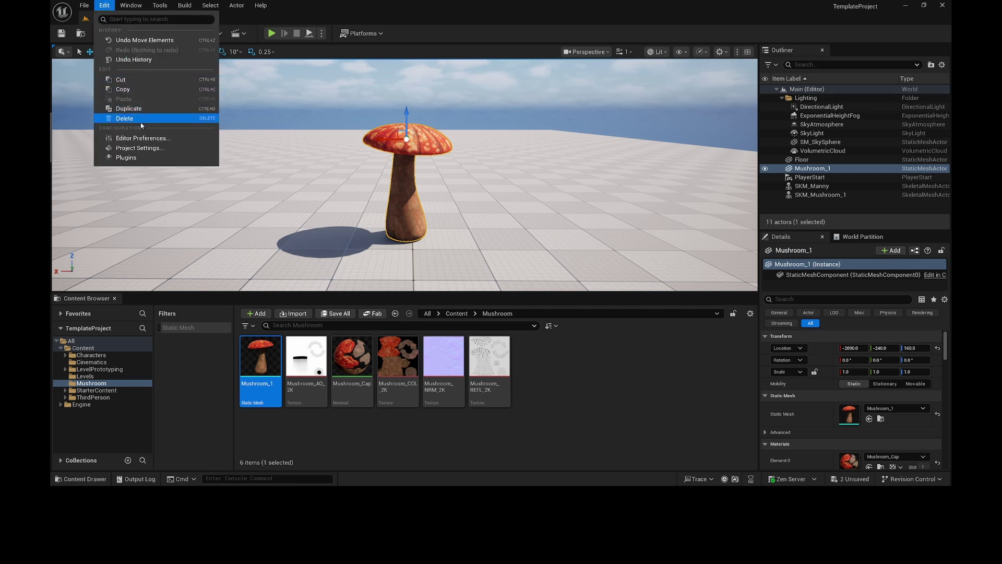
left_click(137, 158)
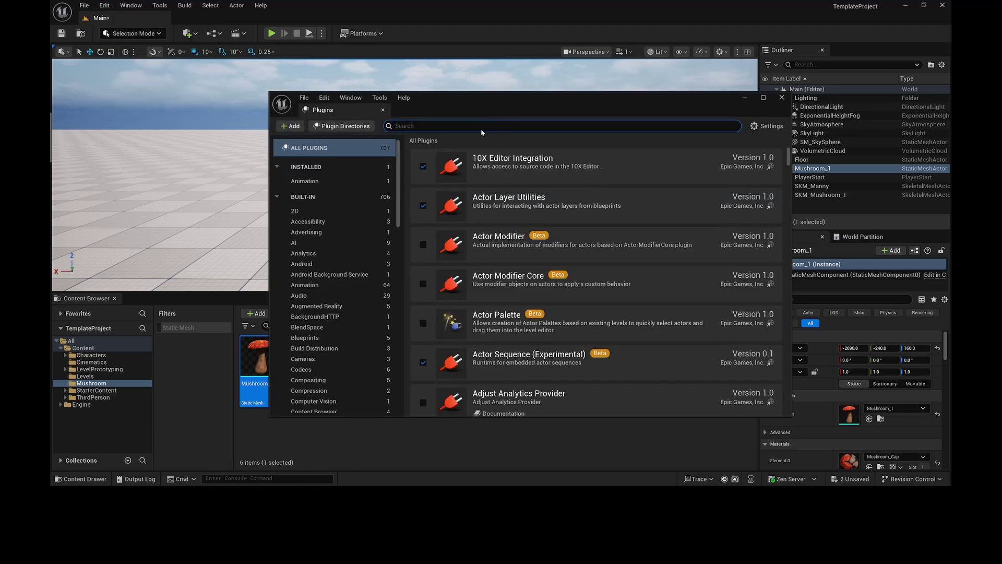
type("moprh")
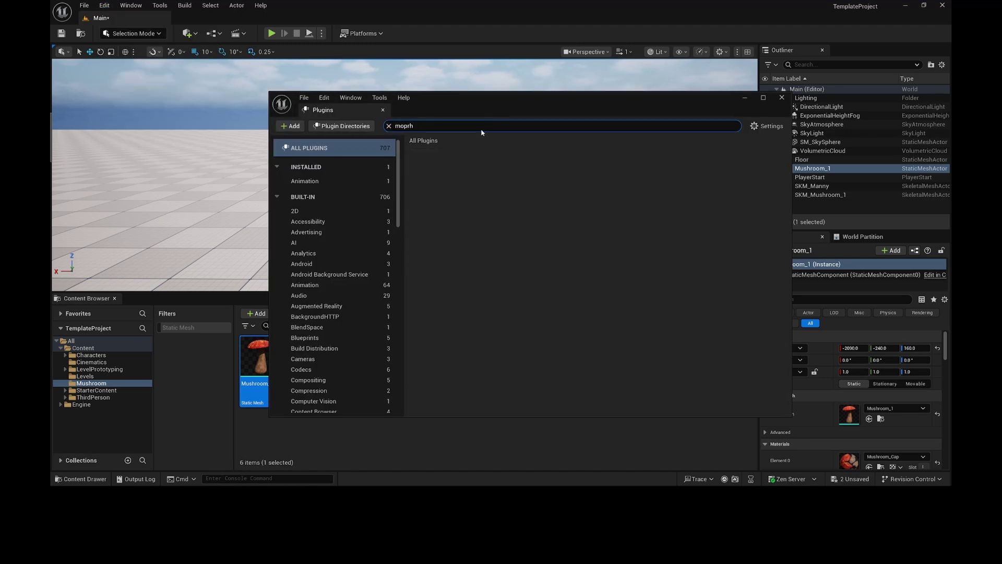
type("rph")
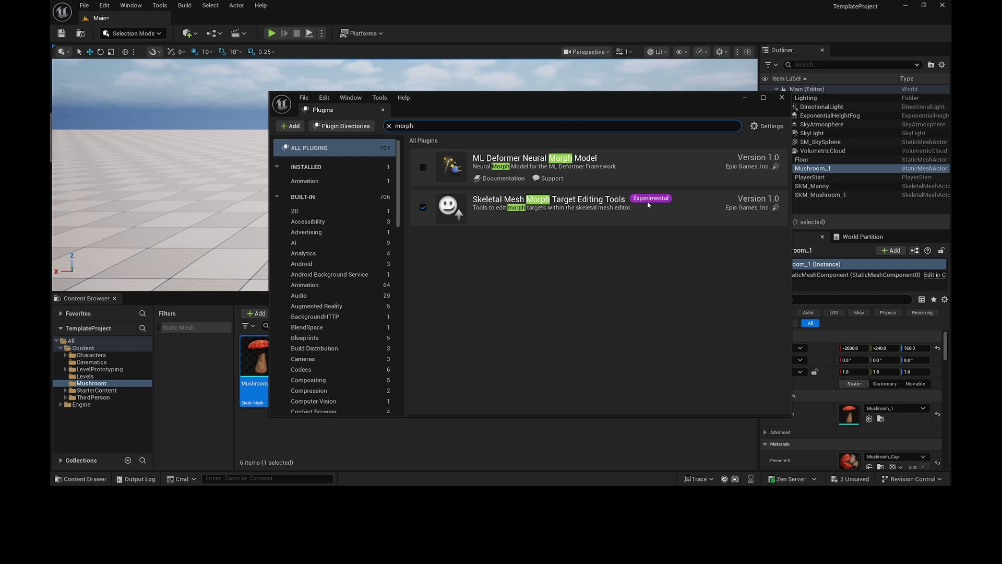
left_click(382, 110)
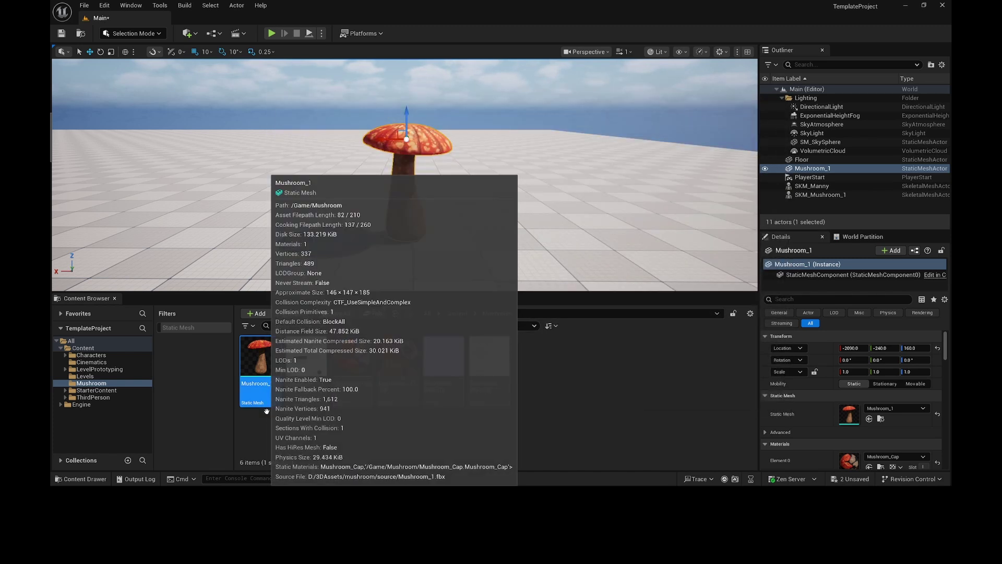
Convert the Mushroom_1 static mesh to a skeletal mesh in /Game/Mushroom with a new skeleton and the root bone at bottom center.
mouse_move(259, 391)
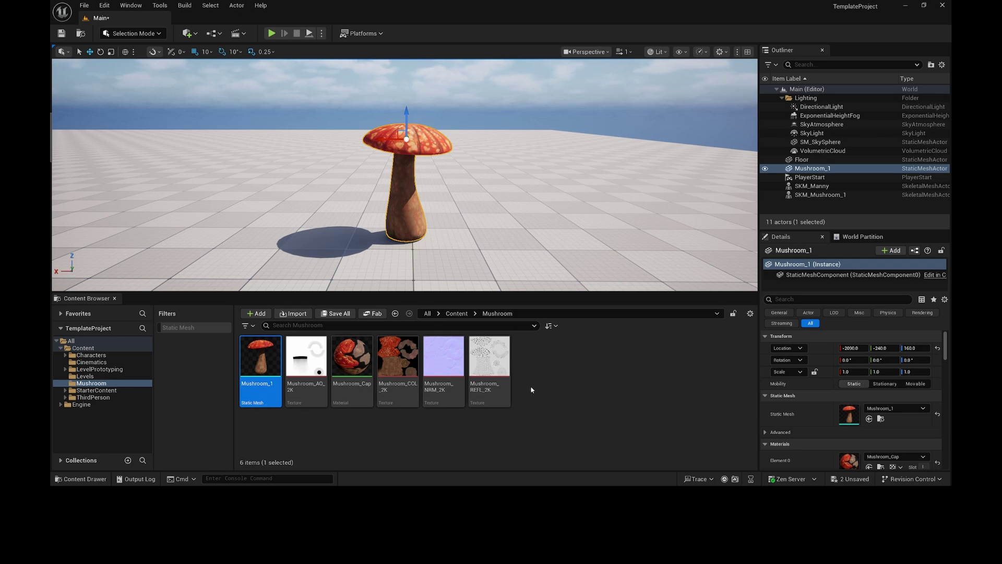
right_click_drag(542, 208, 437, 99)
key("w")
key("s")
key("w")
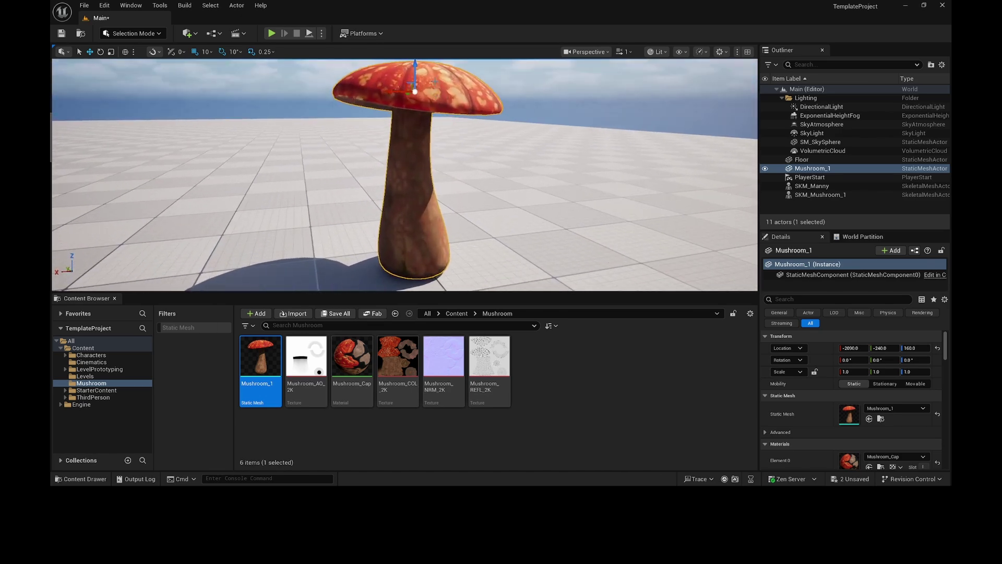
key("s")
right_click_drag(489, 123, 489, 194)
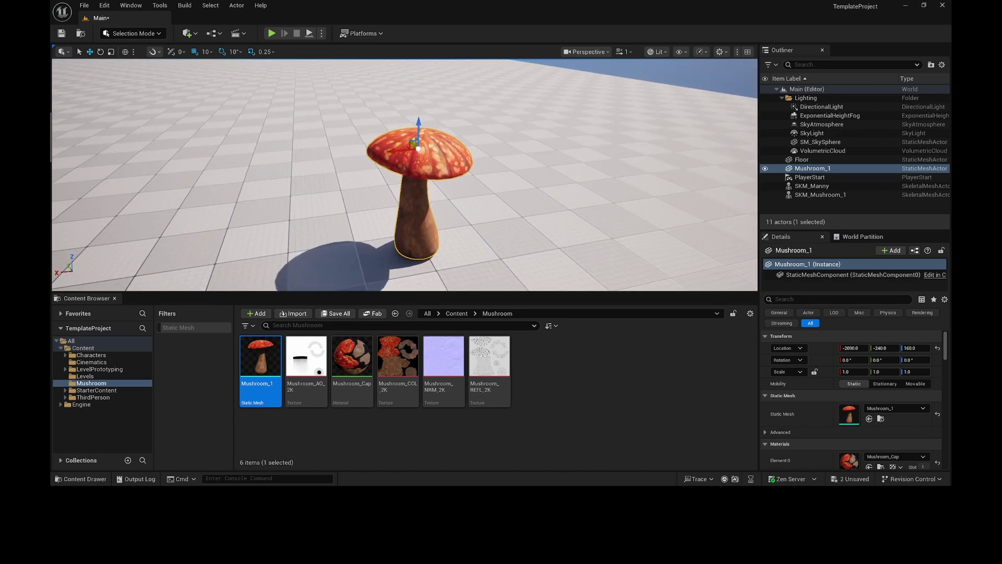
right_click(259, 386)
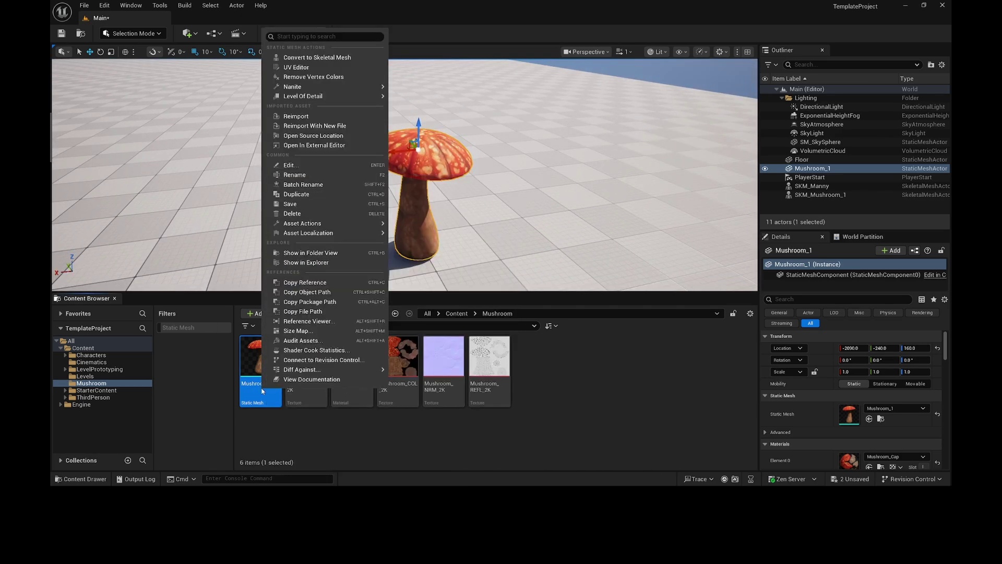
left_click(329, 58)
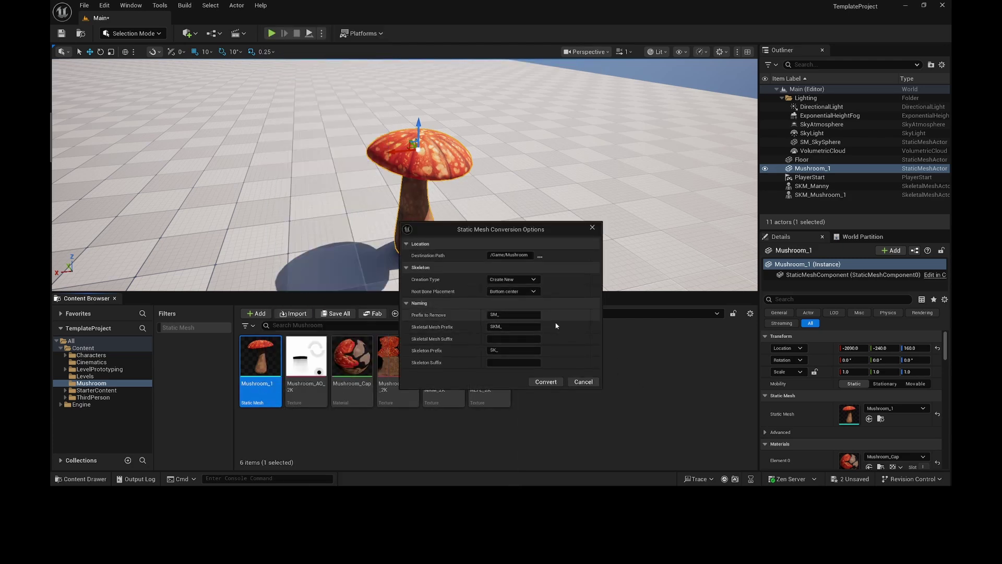
left_click(548, 384)
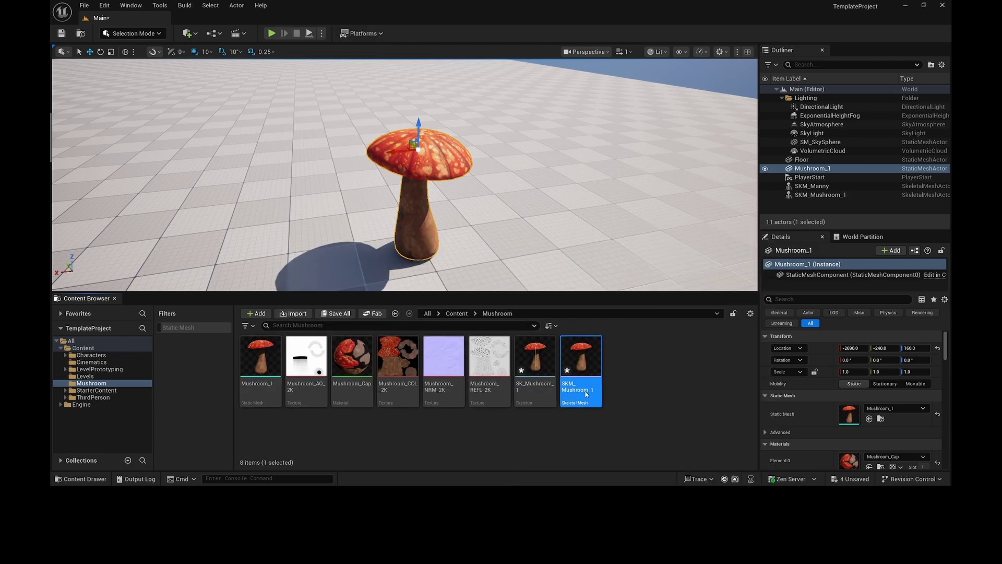
Open the SKM_Mushroom_1 skeletal mesh and remesh the mushroom to a denser triangle count.
double_click(586, 394)
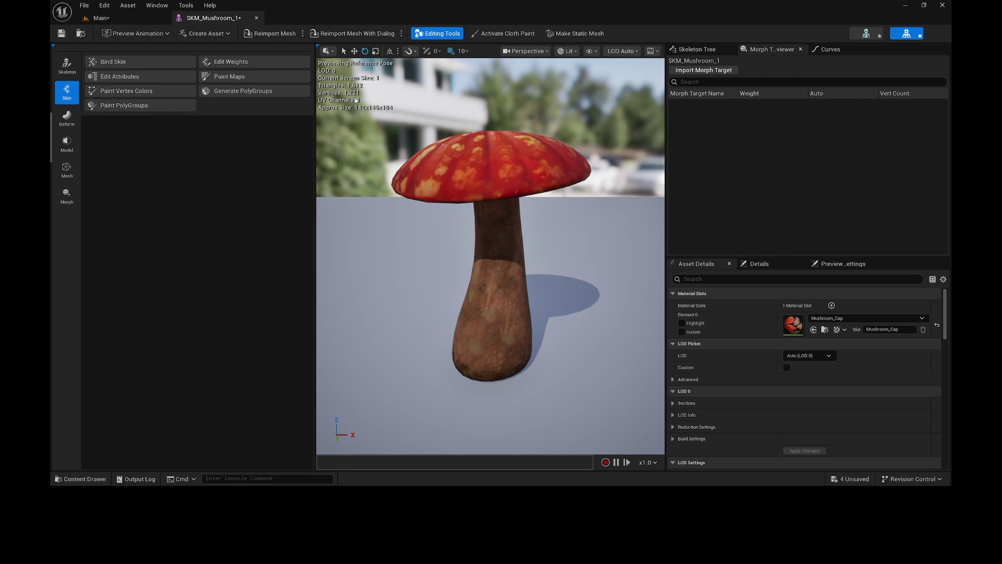
left_click(480, 181)
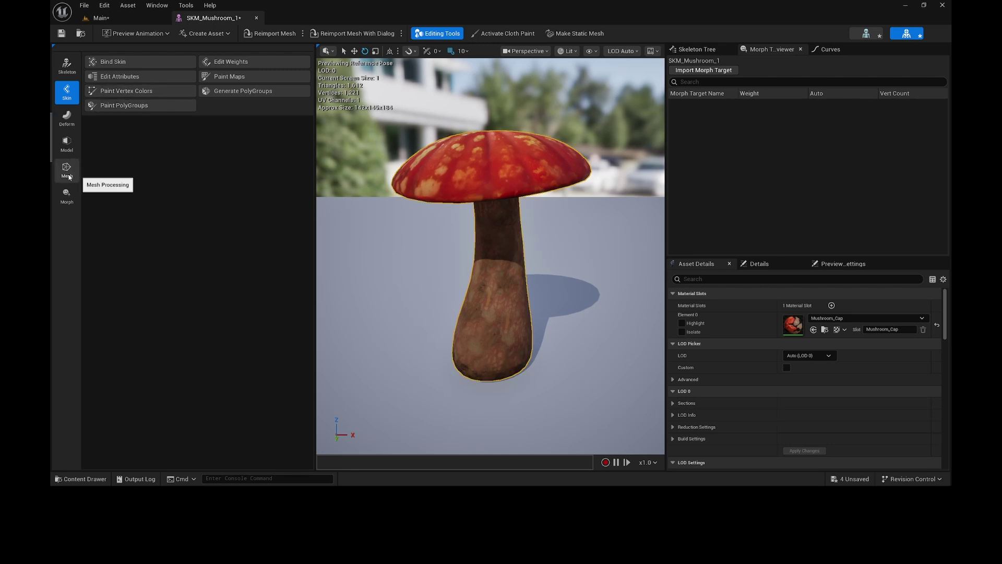
left_click(66, 170)
left_click(230, 63)
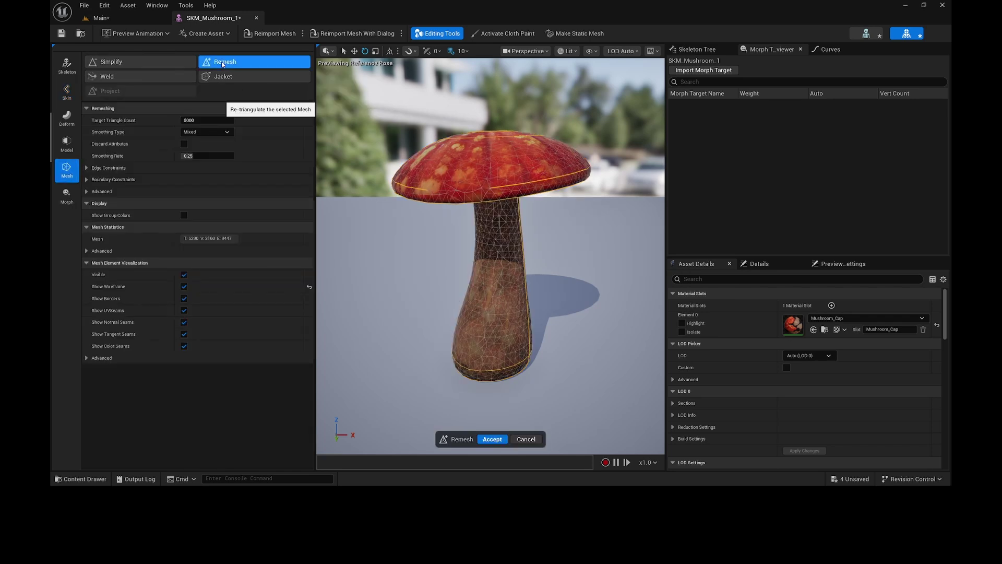
left_click(214, 120)
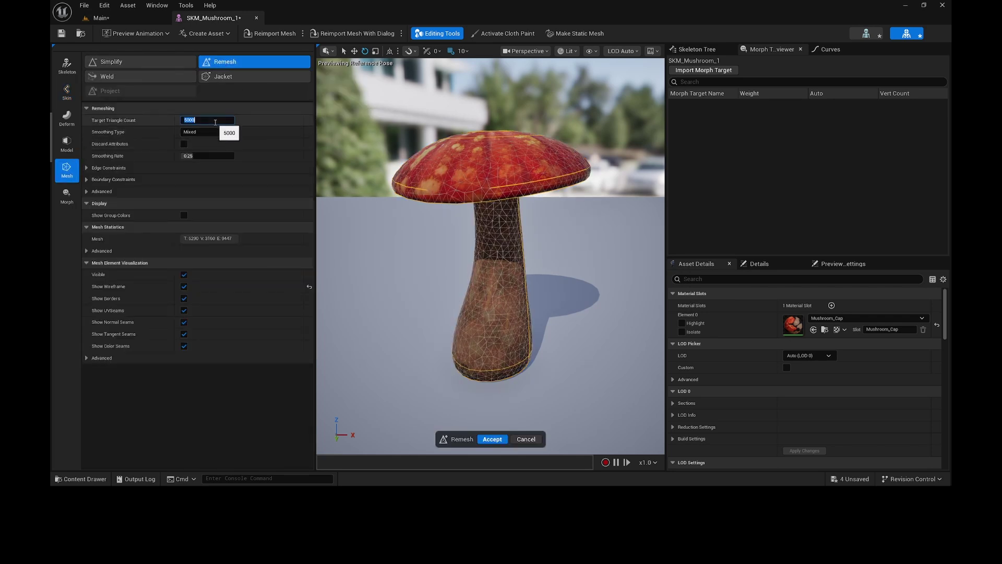
left_click(492, 439)
right_click_drag(478, 347, 434, 307)
left_click_drag(434, 307, 431, 308)
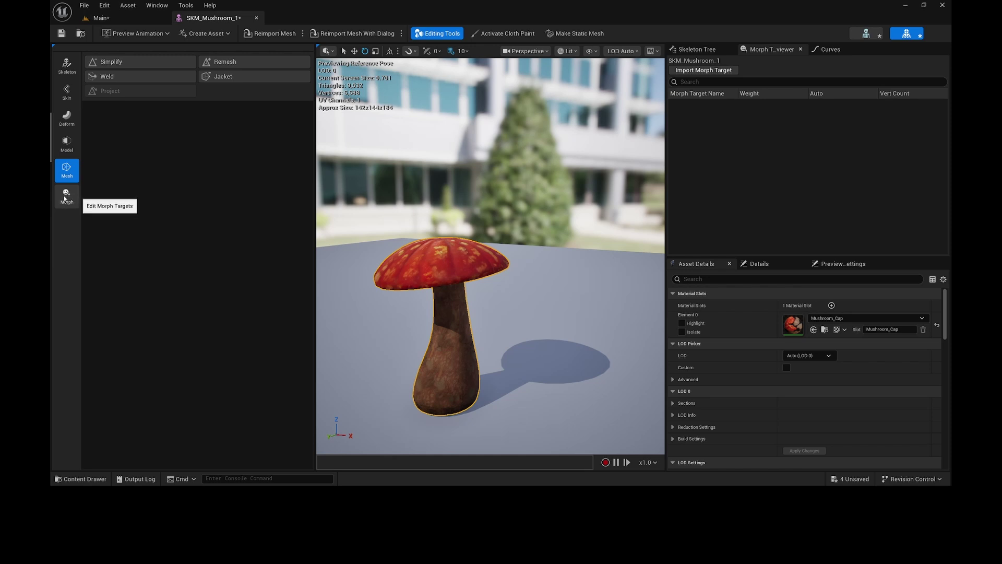
Start sculpting a new morph target on the mushroom with the Inflate brush at size 0.11.
left_click(66, 198)
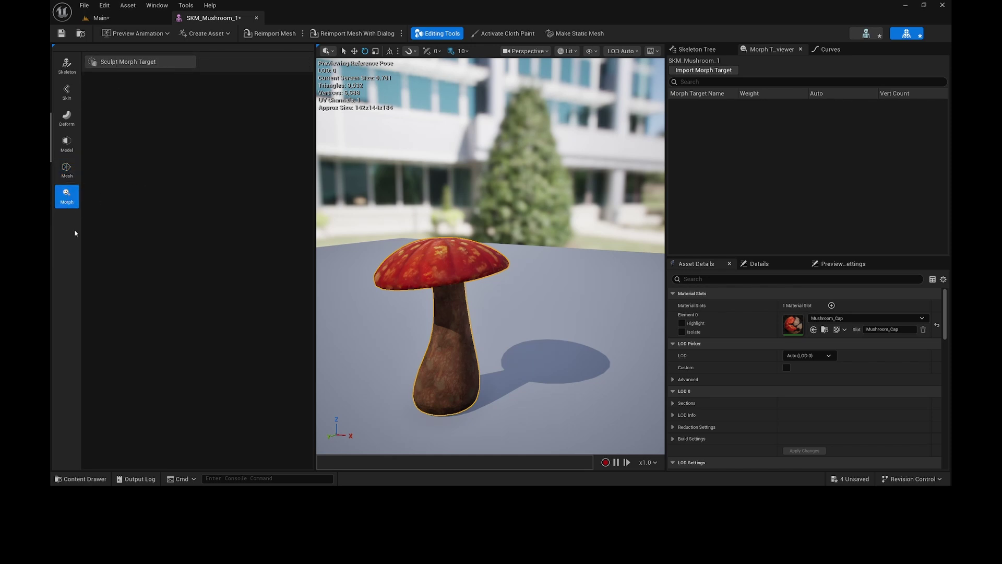
left_click(116, 63)
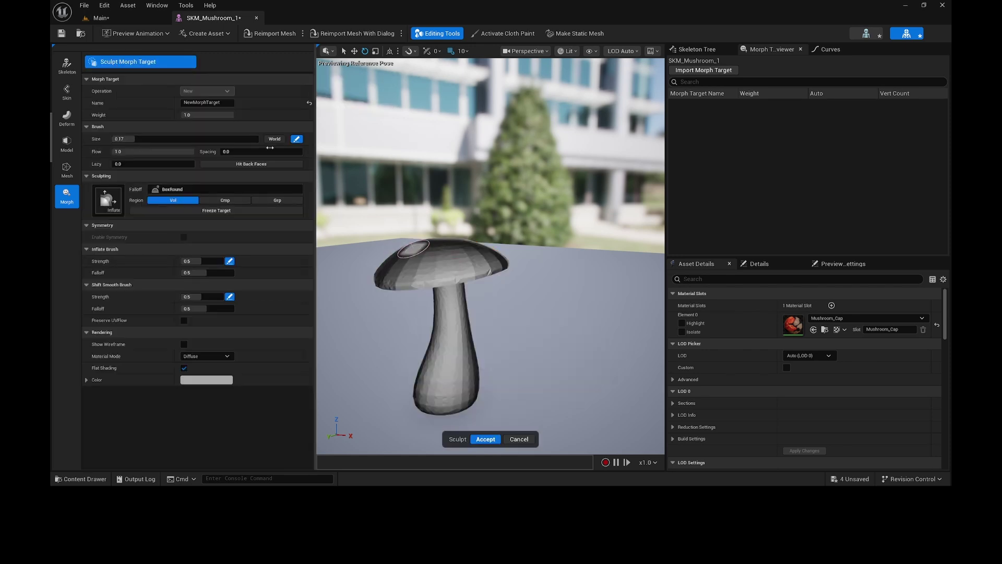
left_click(109, 200)
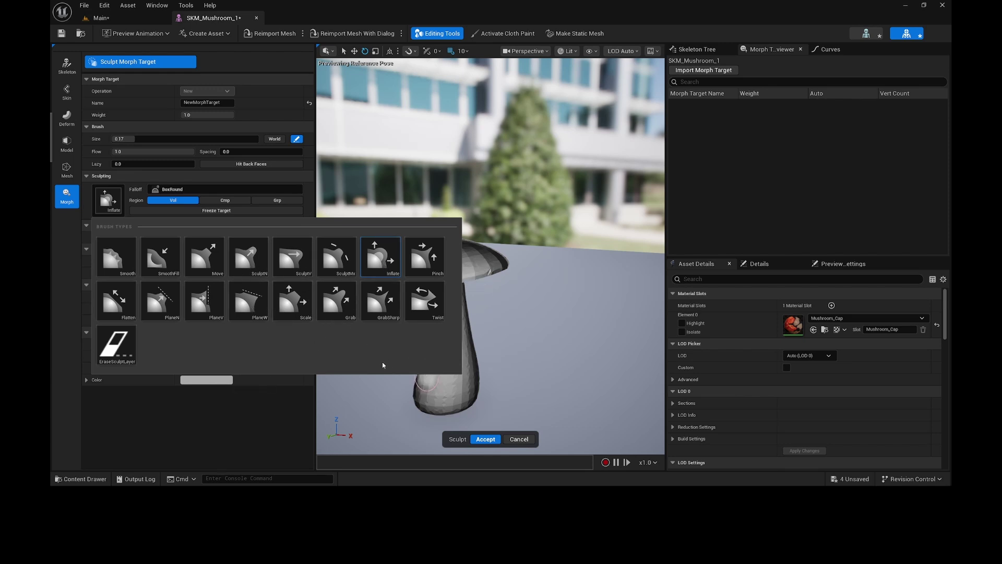
left_click(247, 411)
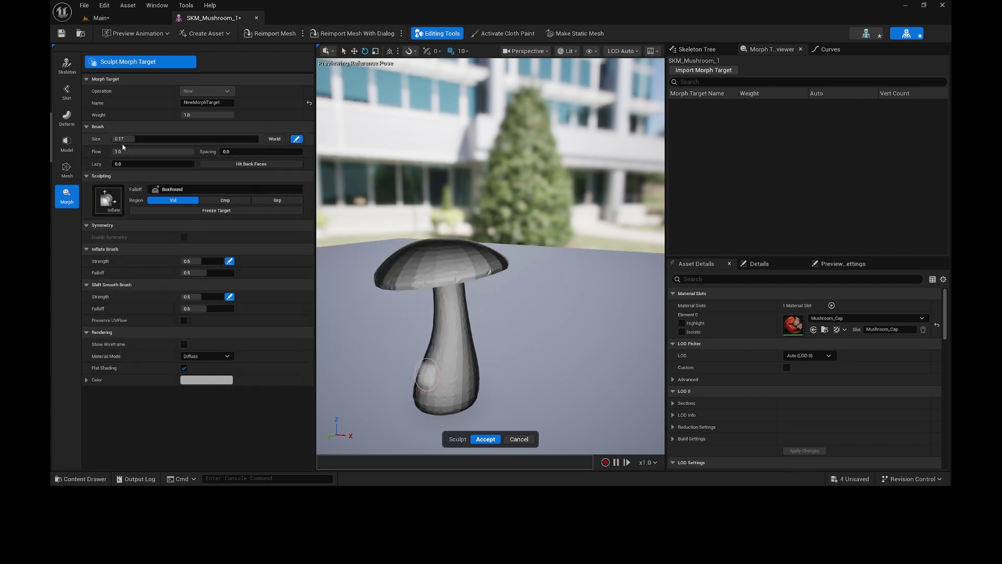
left_click_drag(131, 139, 134, 139)
right_click_drag(449, 275, 402, 349)
scroll(483, 290, "up", 4)
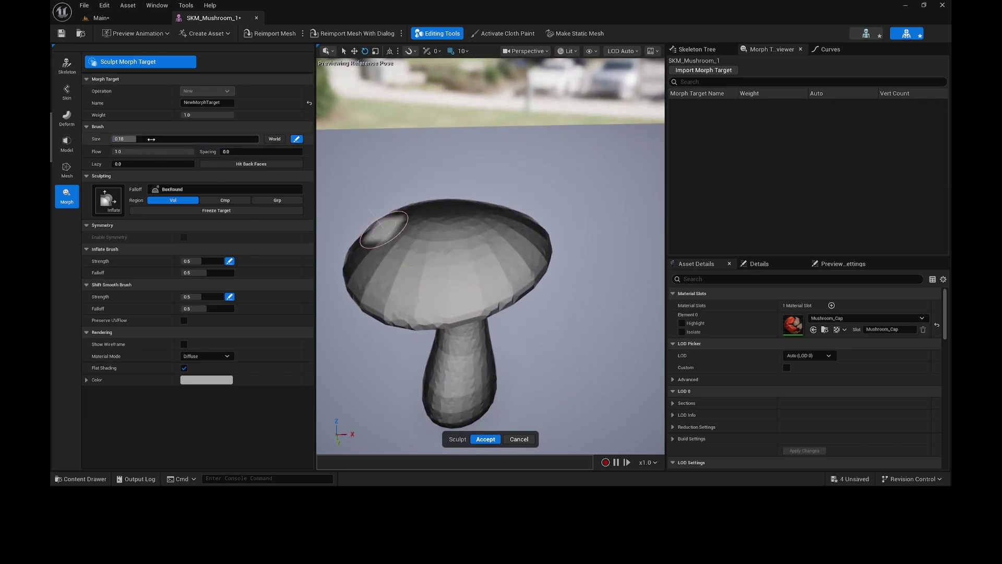
left_click_drag(134, 139, 125, 139)
Inflate small bumps scattered all over the mushroom cap and accept the sculpted morph target.
left_click_drag(431, 280, 433, 282)
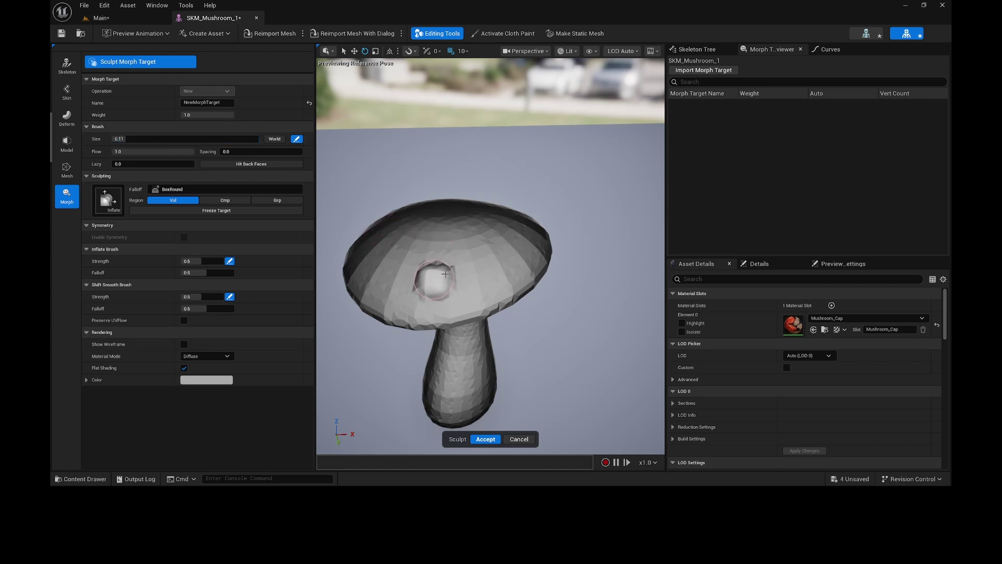
left_click(496, 245)
left_click(400, 229)
left_click(374, 274)
left_click(449, 218)
scroll(426, 270, "down", 3)
left_click_drag(427, 271, 323, 227, "alt")
left_click(473, 209)
left_click_drag(498, 214, 495, 214, "alt")
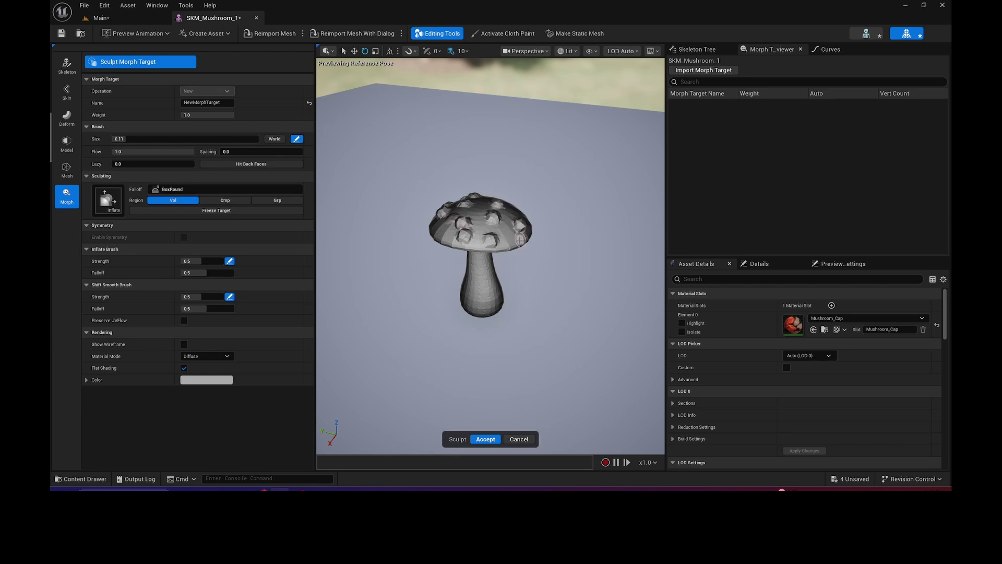
left_click(485, 439)
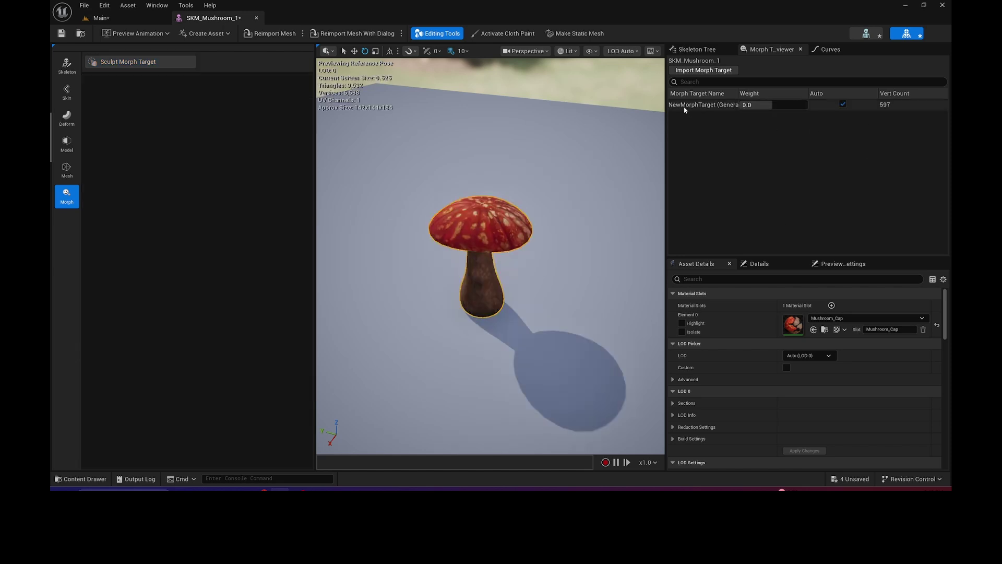
Select NewMorphTarget in the morph target list and examine its matching entry among the curves.
left_click(829, 49)
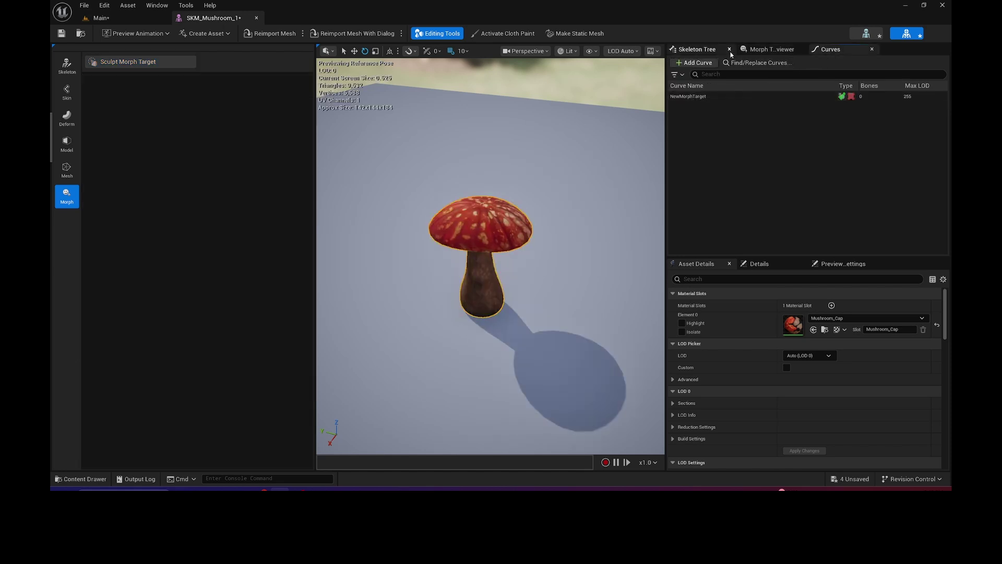
left_click(766, 50)
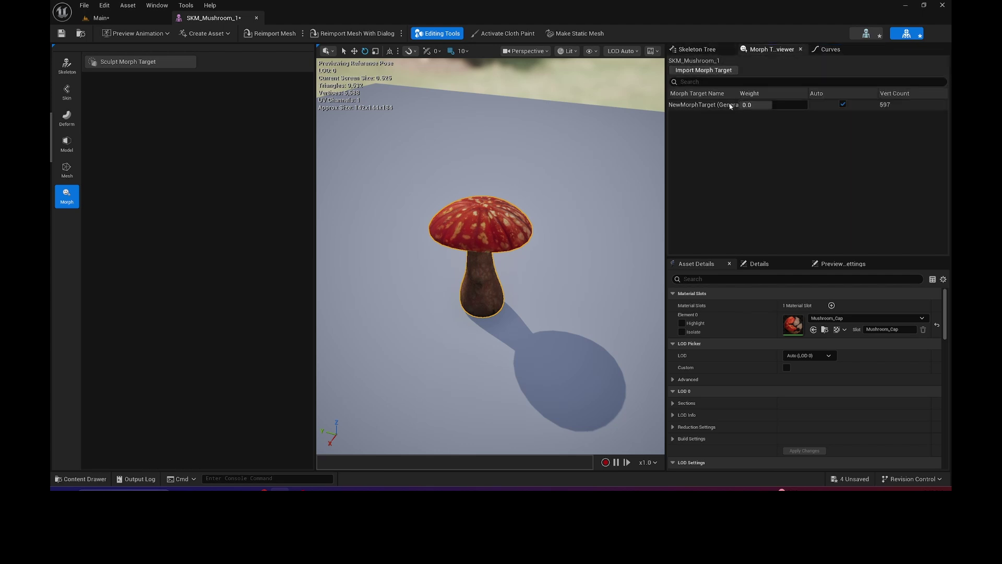
left_click(686, 107)
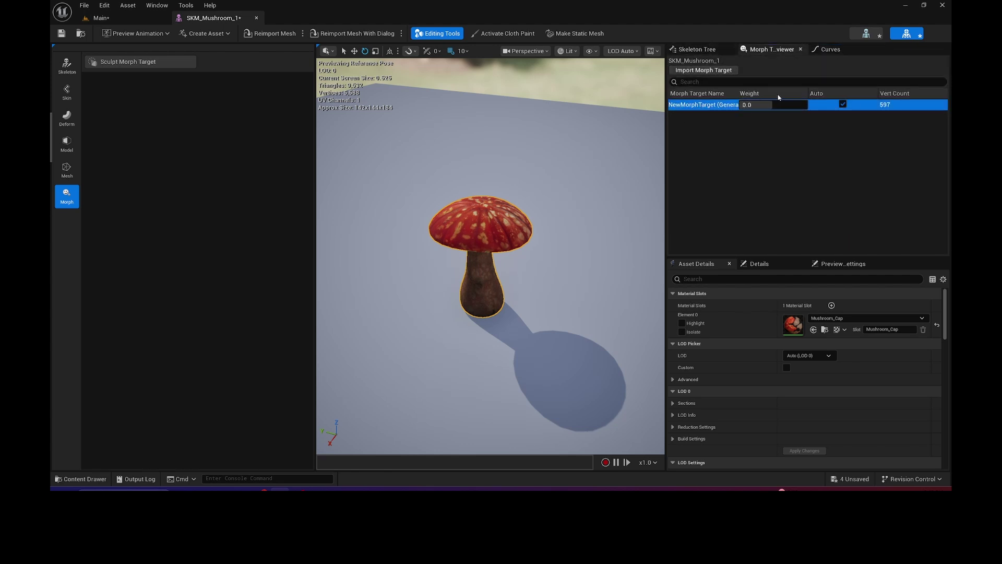
left_click(837, 49)
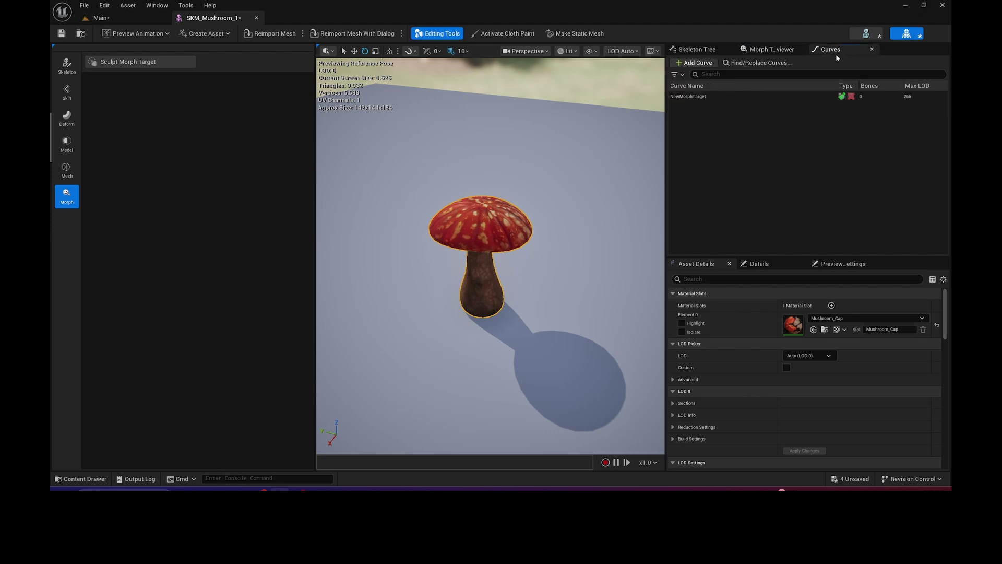
left_click(701, 97)
left_click(771, 50)
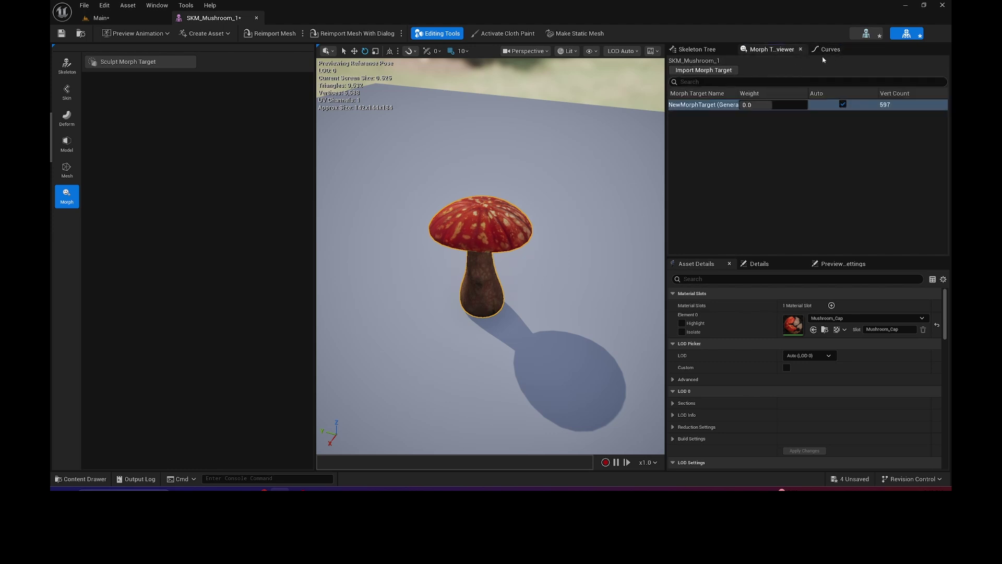
left_click(830, 50)
left_click(767, 50)
Reopen NewMorphTarget for sculpting and switch to the Grab brush at size 0.57.
left_click(126, 63)
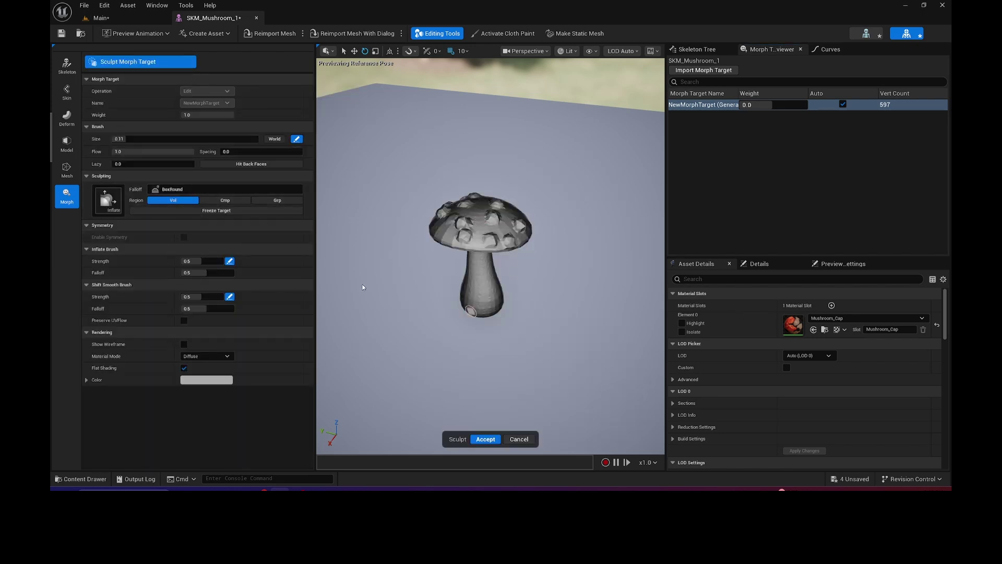
left_click(109, 200)
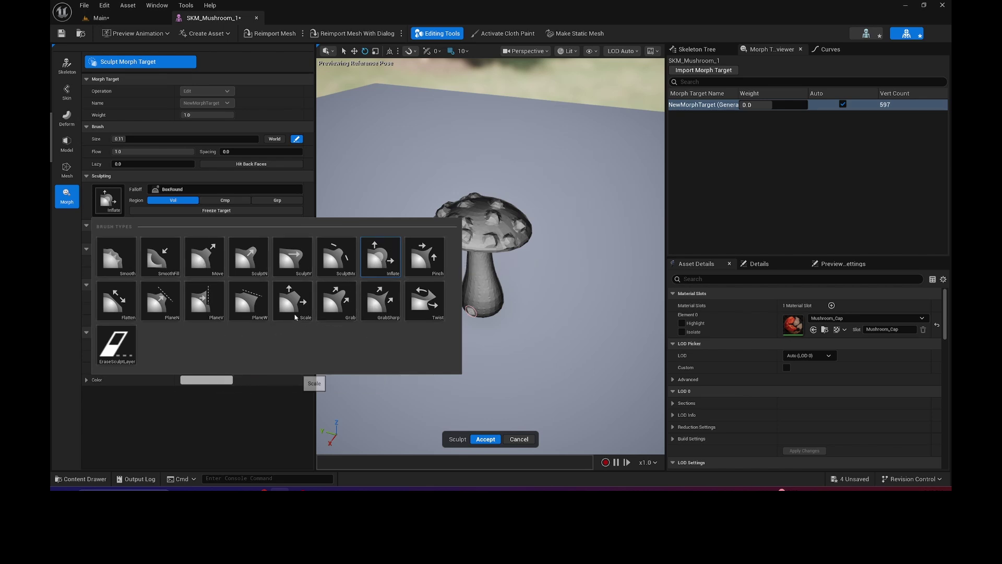
left_click(351, 312)
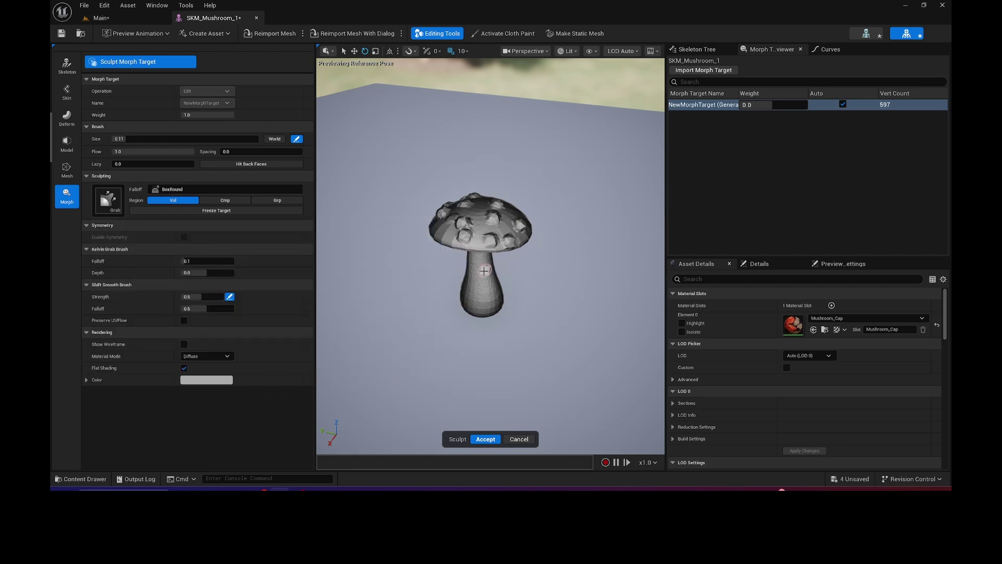
left_click_drag(126, 139, 164, 139)
key("bracketright")
key("bracketright")
key("bracketright")
key("bracketright")
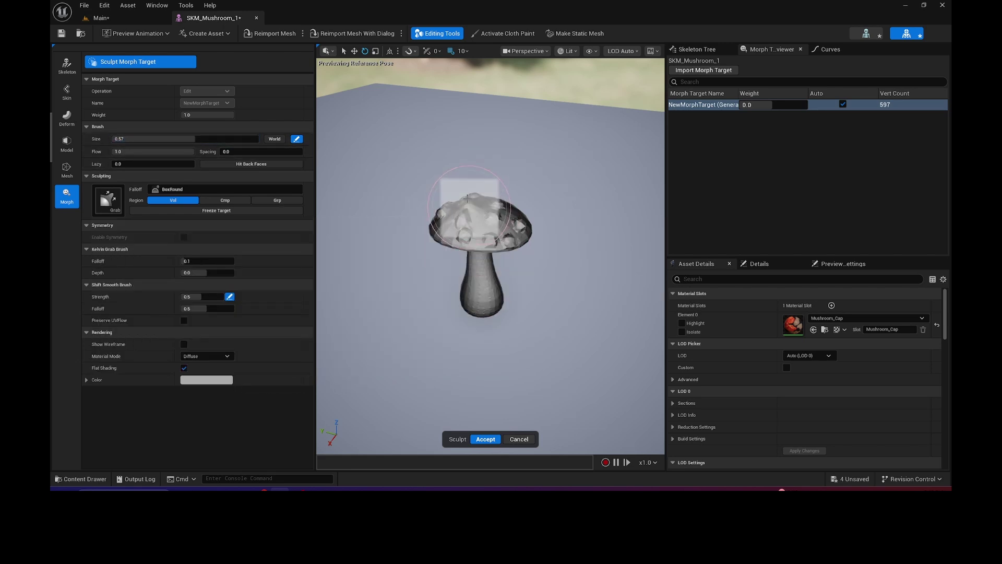
Pull the mushroom cap into irregular peaks and folds from several sides with the Grab brush and its BoxRound falloff.
mouse_move(464, 193)
left_mouse_down()
mouse_move(450, 219)
mouse_move(493, 219)
mouse_move(488, 212)
left_mouse_up()
key("w")
mouse_move(488, 195)
right_mouse_down()
mouse_move(470, 154)
mouse_move(472, 175)
right_mouse_up()
mouse_move(461, 268)
left_mouse_down()
mouse_move(412, 249)
mouse_move(444, 217)
left_mouse_up()
mouse_move(490, 243)
left_mouse_down()
mouse_move(493, 217)
mouse_move(514, 269)
mouse_move(495, 253)
mouse_move(428, 308)
mouse_move(511, 266)
mouse_move(443, 282)
left_mouse_up()
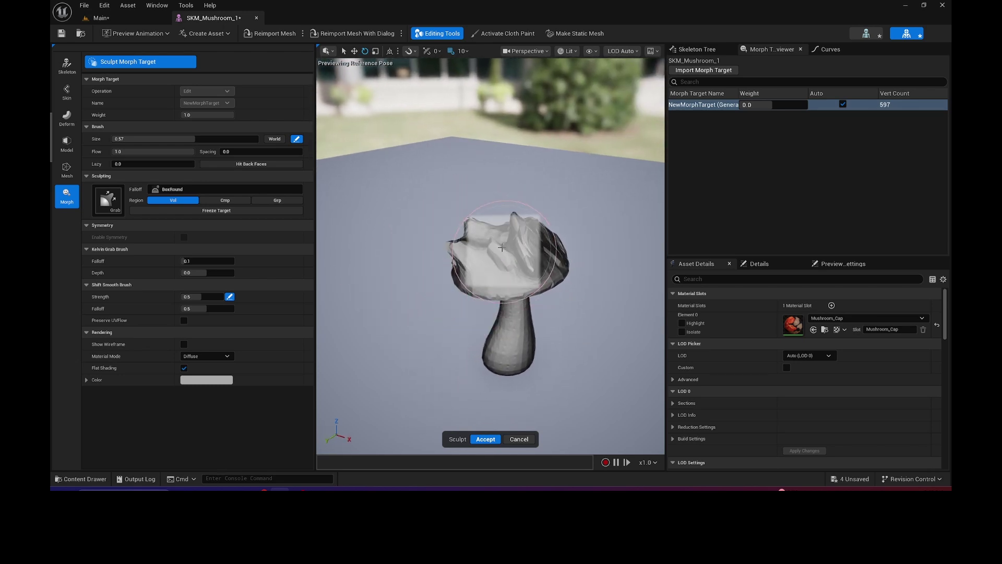
right_click_drag(499, 243, 553, 246)
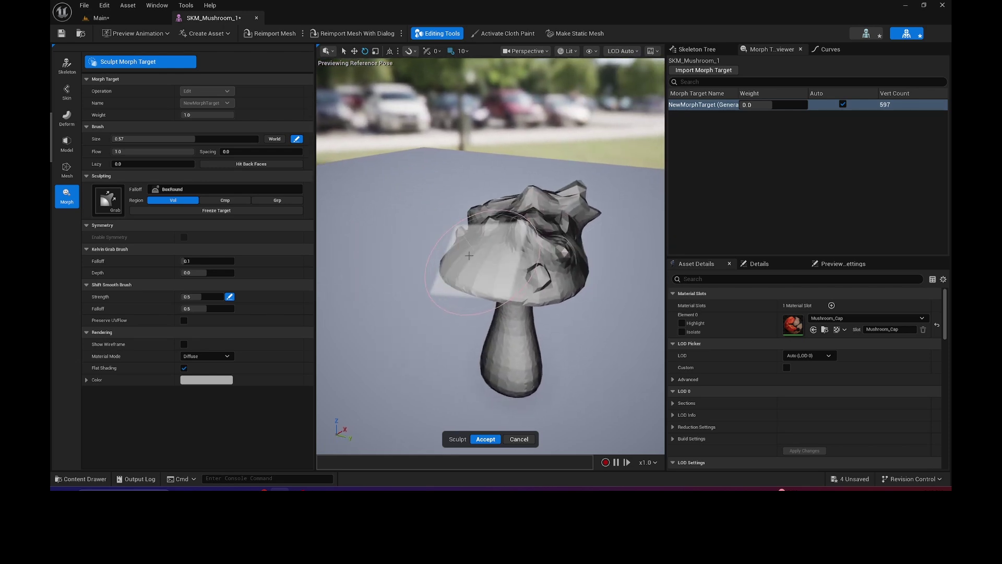
left_click_drag(469, 256, 480, 217)
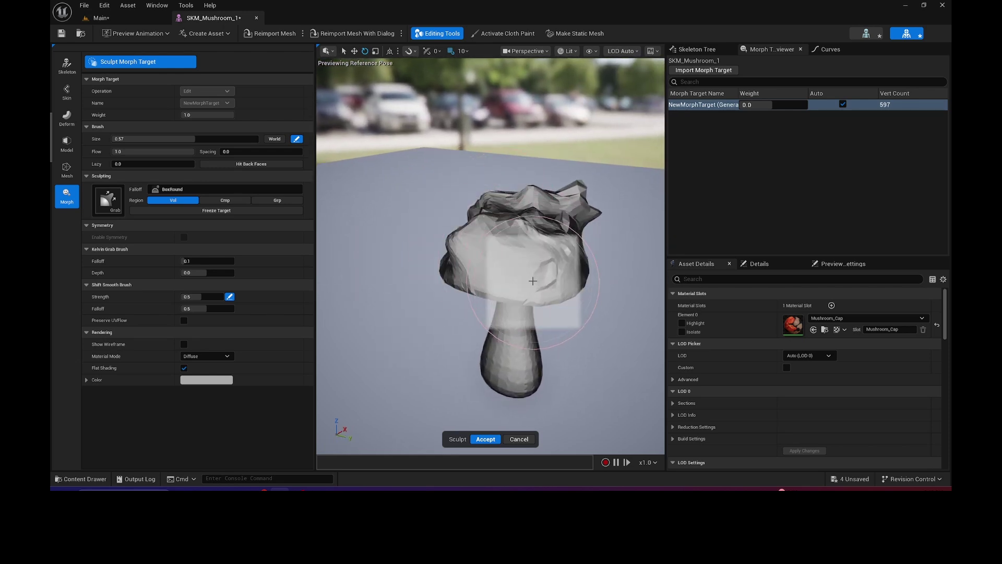
left_click_drag(539, 283, 504, 280, "alt")
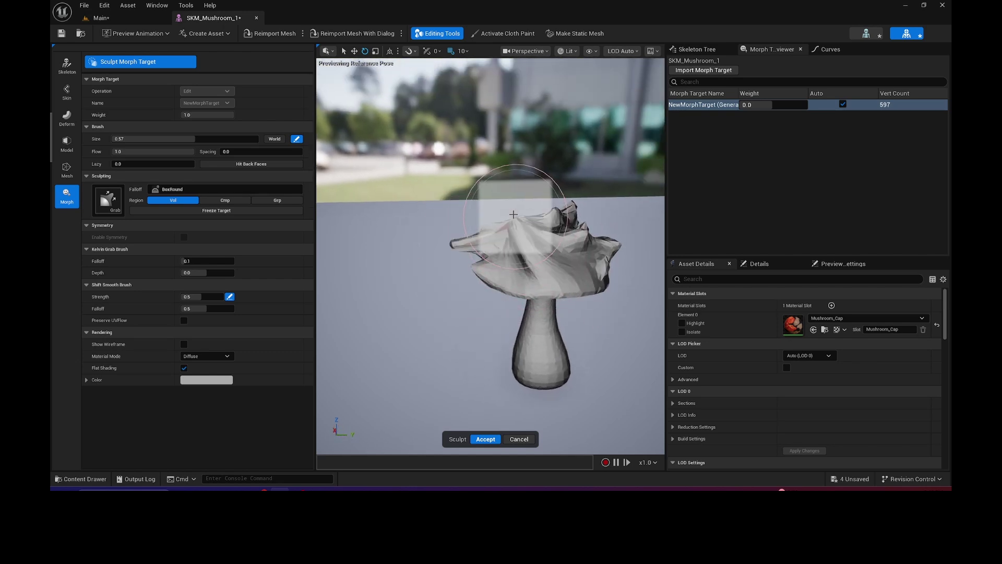
Switch the brush falloff to Smooth, grab more of the cap from several sides and accept the edited NewMorphTarget.
left_click(155, 189)
left_click(174, 238)
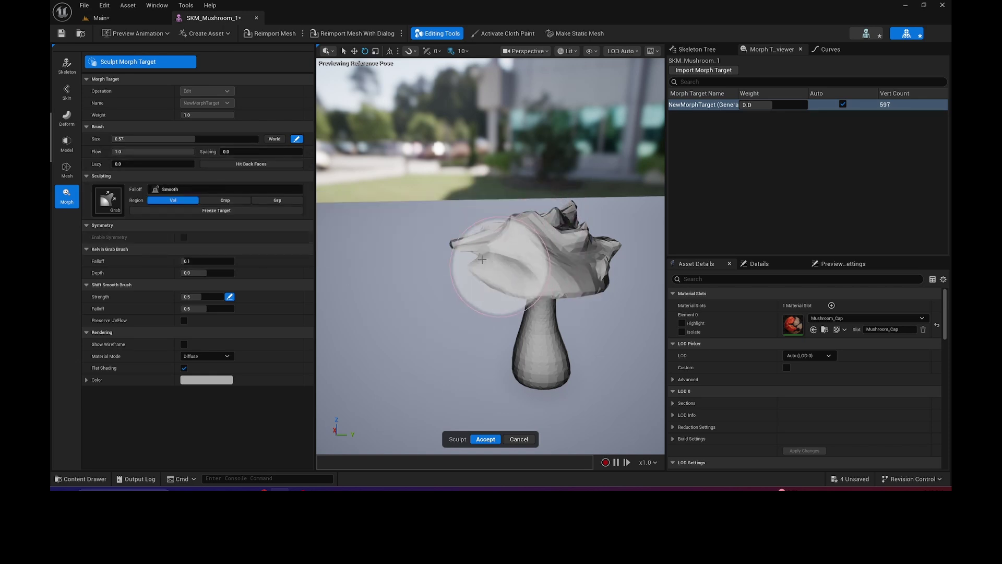
left_click_drag(611, 284, 488, 250, "alt")
mouse_move(569, 242)
left_mouse_down()
mouse_move(574, 209)
mouse_move(548, 151)
mouse_move(577, 205)
left_mouse_up()
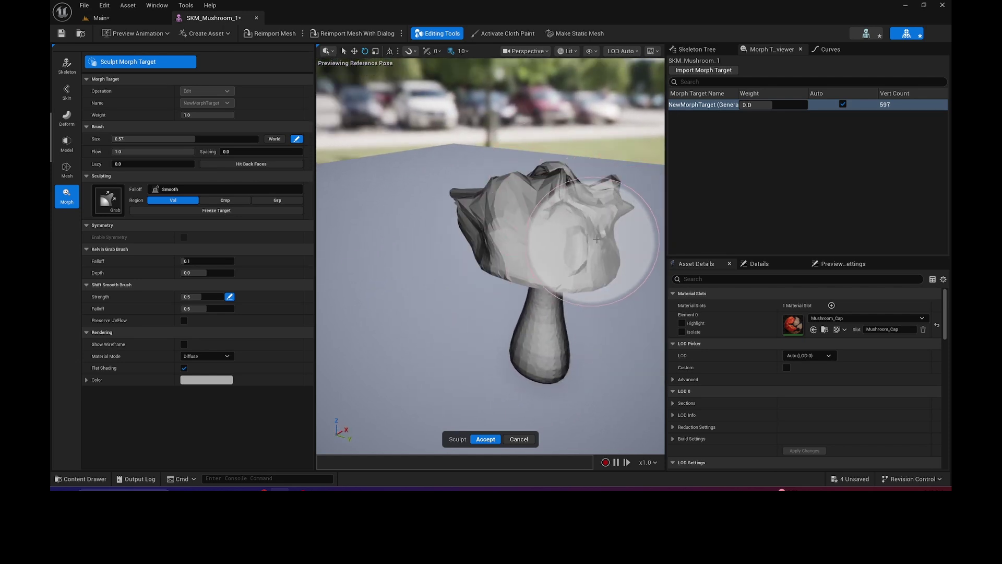
left_click_drag(627, 263, 566, 281, "alt")
middle_click_drag(567, 281, 543, 280)
mouse_move(392, 235)
left_mouse_down("shift")
mouse_move(427, 230)
mouse_move(360, 243)
mouse_move(409, 200)
mouse_move(381, 192)
mouse_move(382, 233)
left_mouse_up("shift")
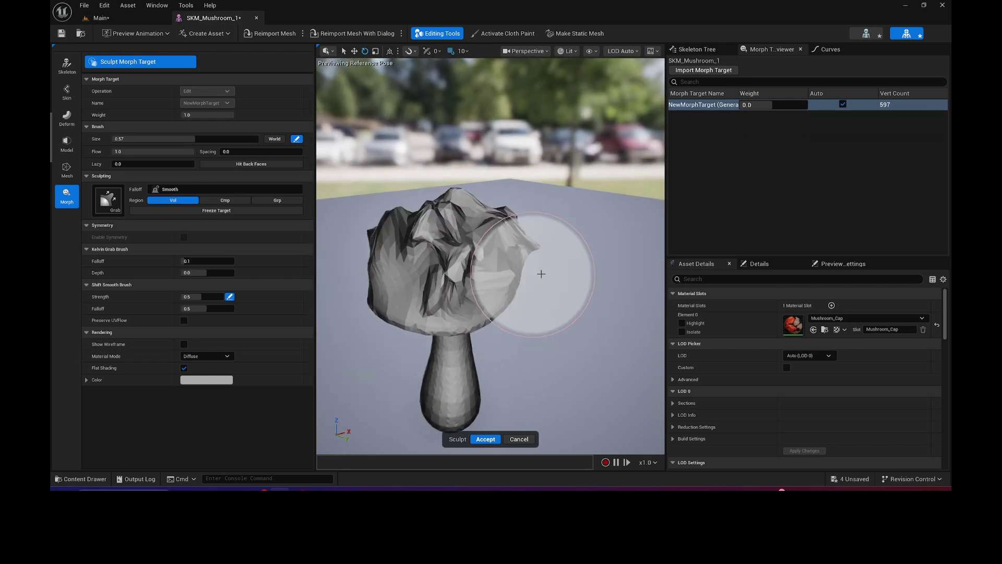
left_click_drag(492, 263, 503, 244)
mouse_move(462, 301)
left_mouse_down()
mouse_move(429, 297)
mouse_move(412, 274)
mouse_move(378, 264)
mouse_move(532, 310)
mouse_move(483, 296)
left_mouse_up()
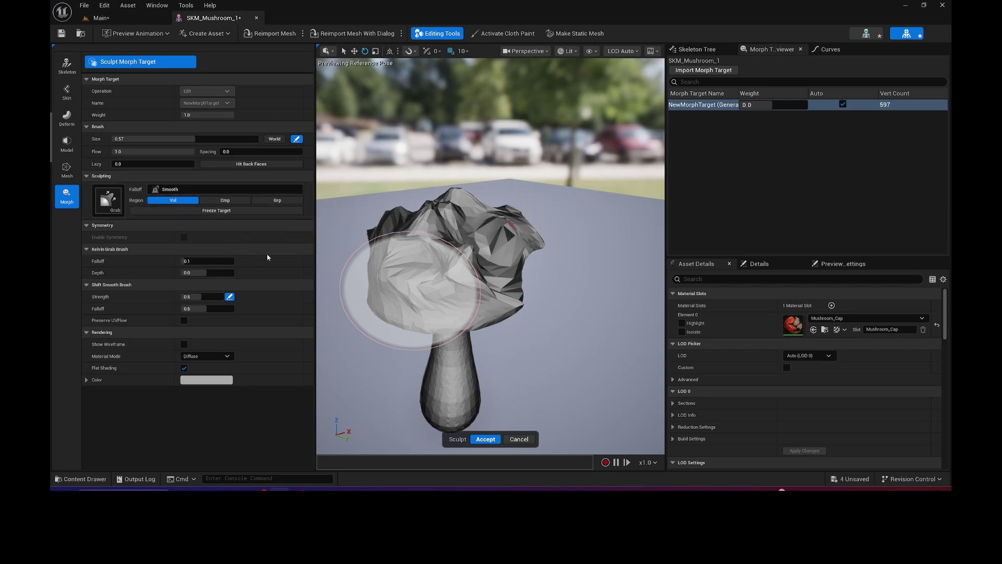
left_click(485, 440)
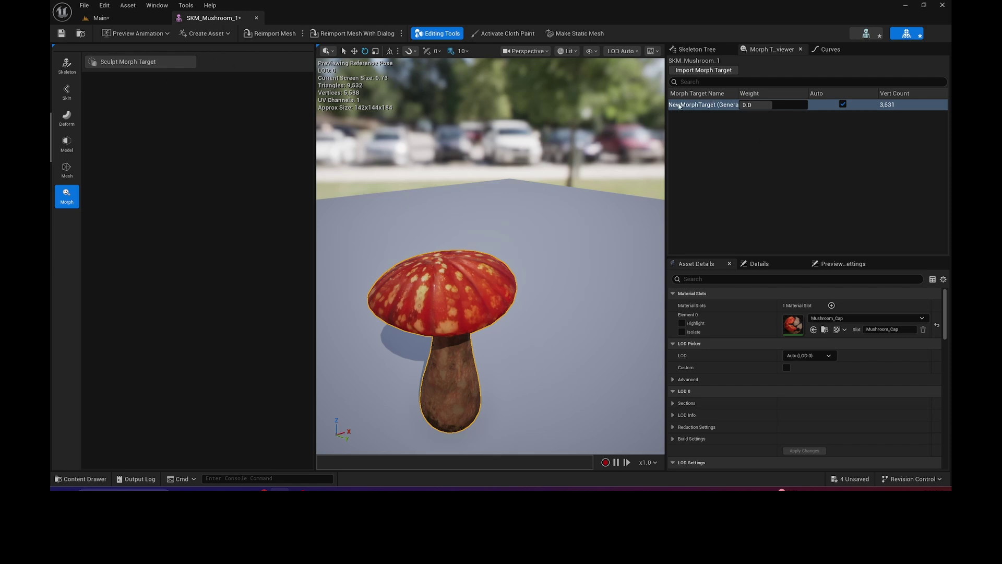
With no morph target selected, sculpt and accept NewMorphTarget_0 with grabbed cap deformations, and check the curve list for both morph targets.
left_click(704, 129)
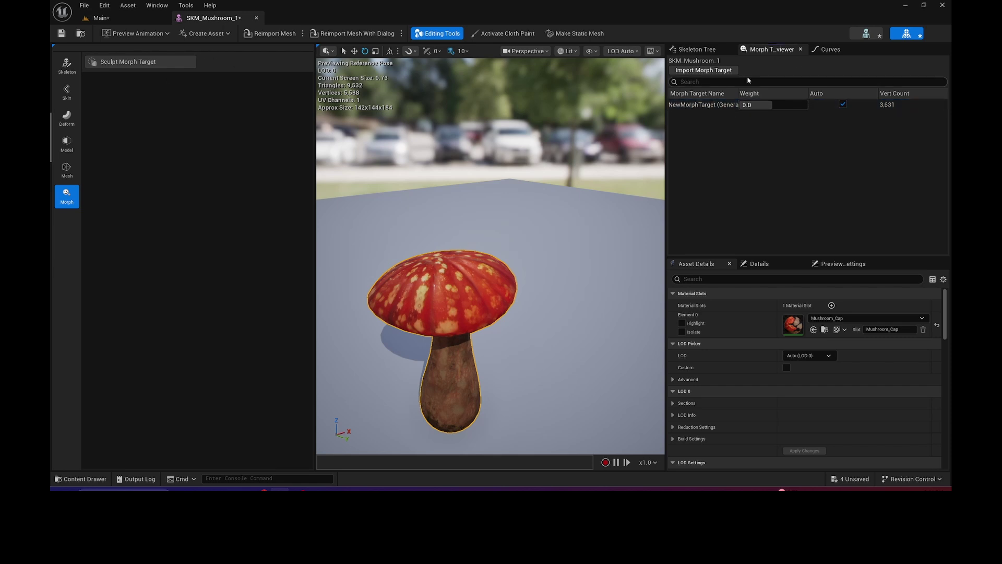
left_click(118, 62)
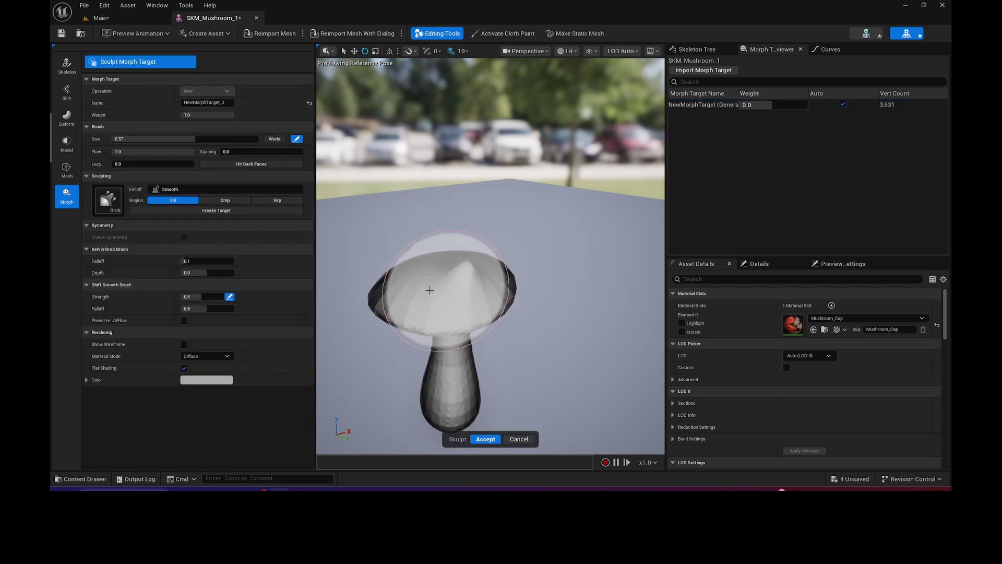
mouse_move(428, 290)
left_mouse_down()
mouse_move(472, 273)
mouse_move(483, 299)
mouse_move(473, 308)
mouse_move(616, 308)
mouse_move(618, 269)
left_mouse_up()
mouse_move(600, 308)
left_mouse_down("alt")
mouse_move(449, 345)
mouse_move(608, 318)
left_mouse_up("alt")
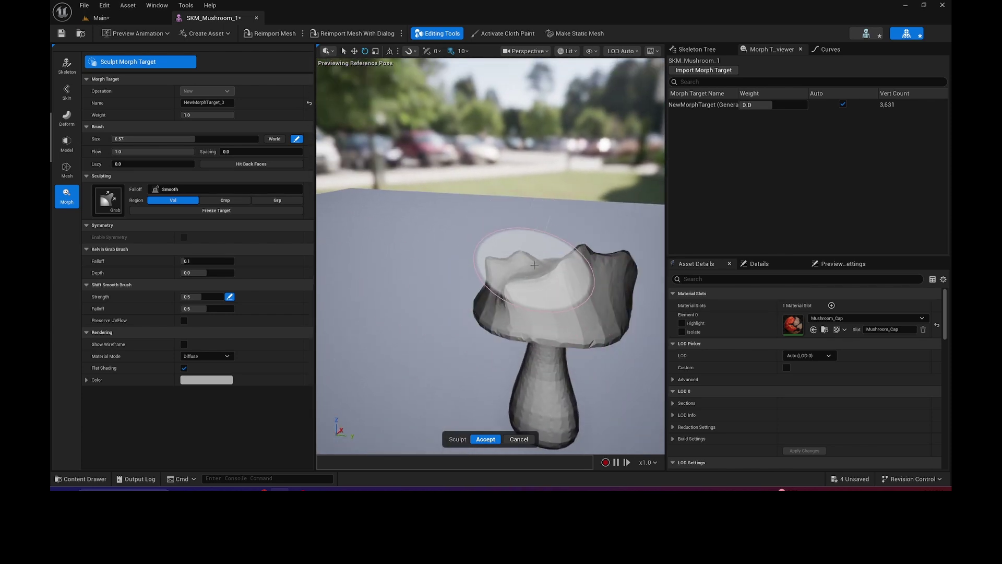
left_click(485, 440)
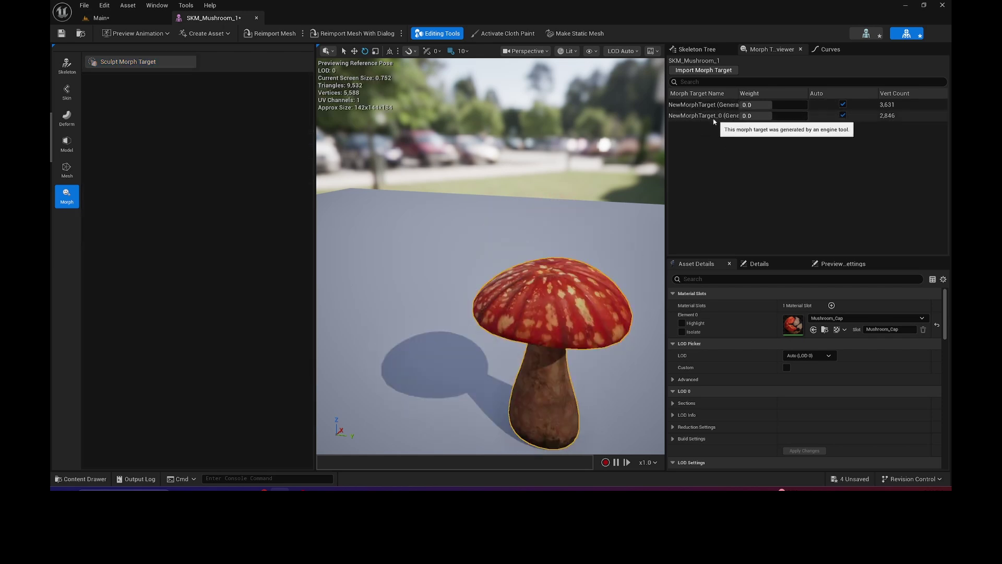
left_click(838, 50)
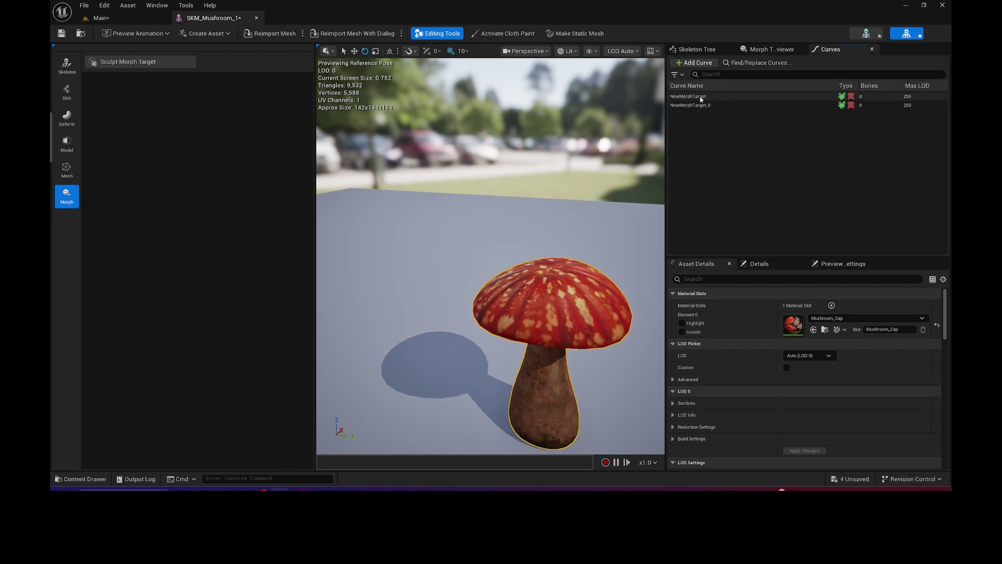
left_click(770, 49)
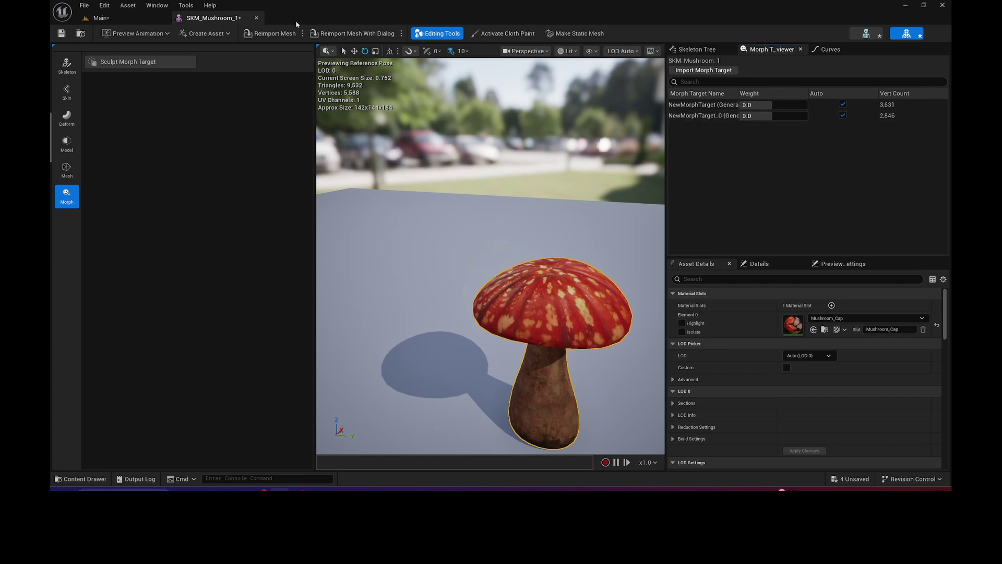
Save the skeletal mesh and preview both morph targets together by varying their weights.
left_click(61, 34)
left_click_drag(751, 115, 783, 115)
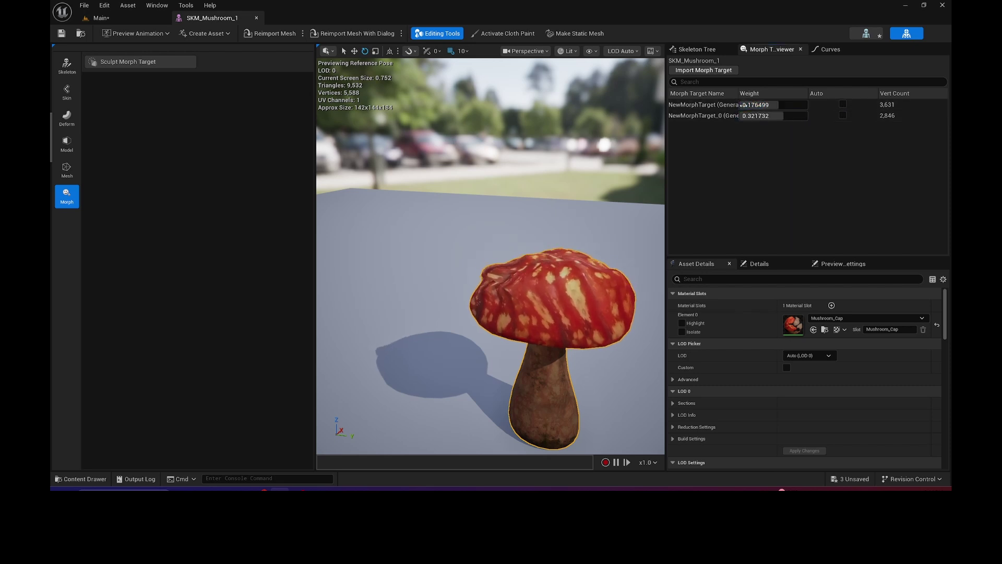
Create a Control Rig from the SKM_Mushroom_1 skeletal mesh in the Mushroom folder and open it.
left_click(99, 17)
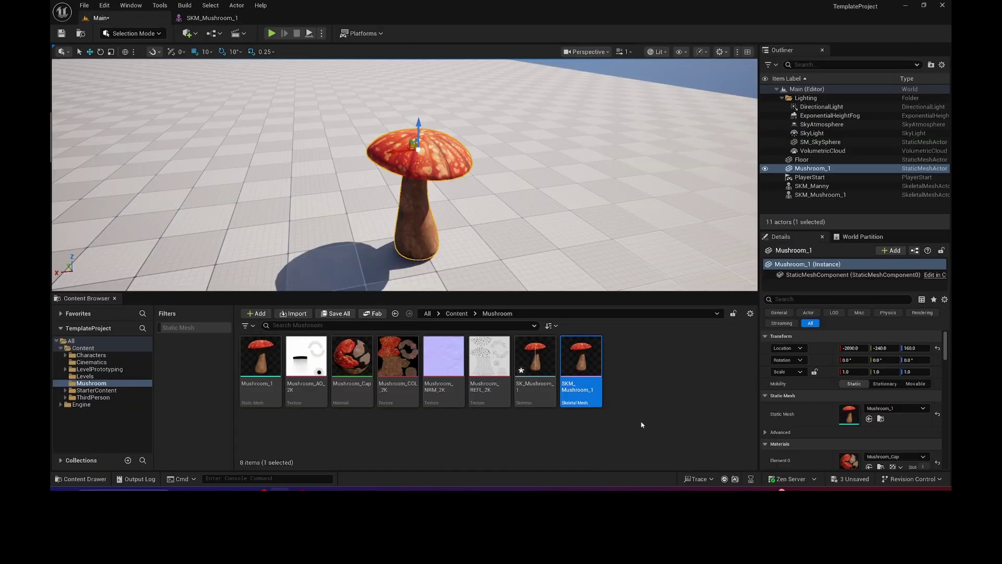
right_click(592, 386)
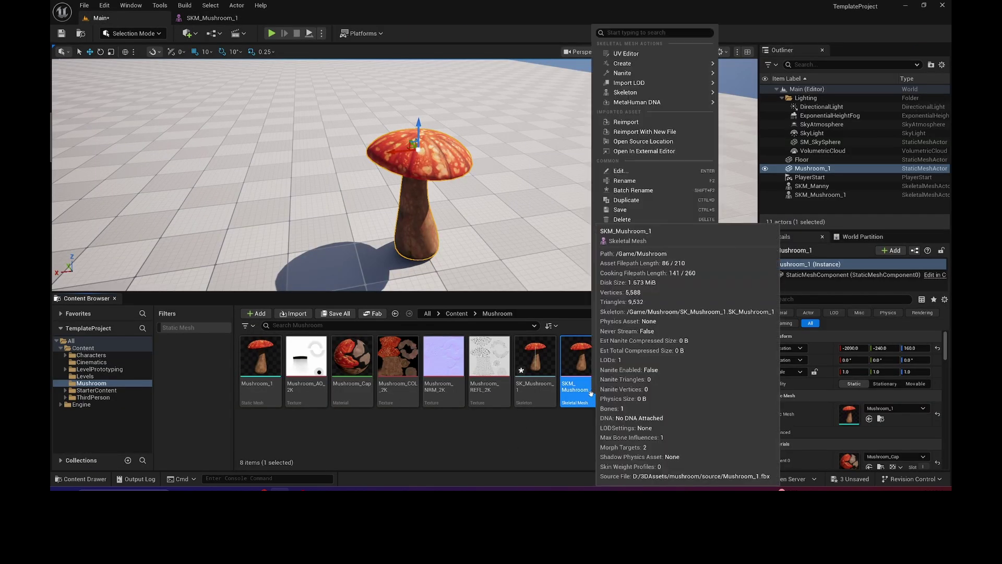
mouse_move(675, 63)
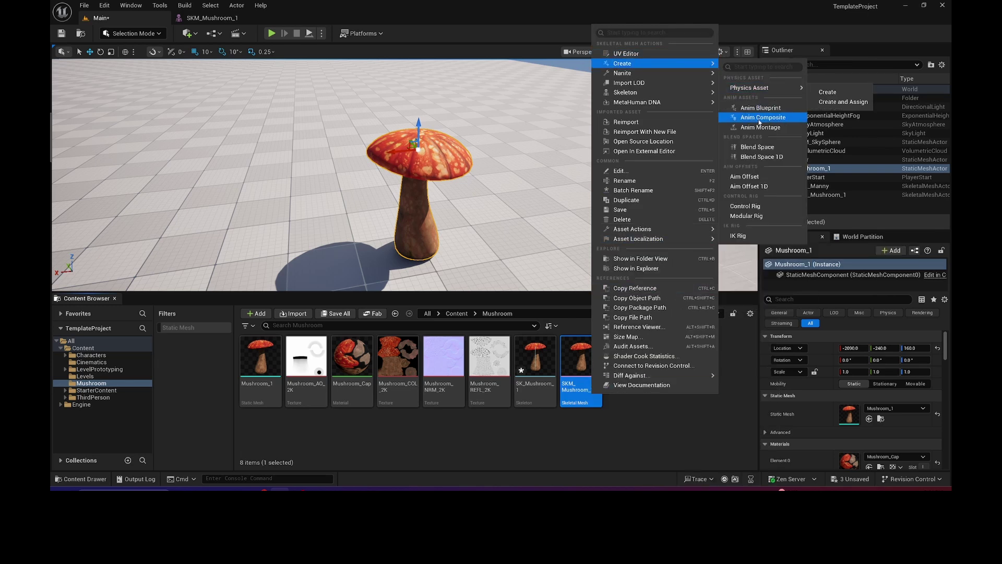
left_click(745, 205)
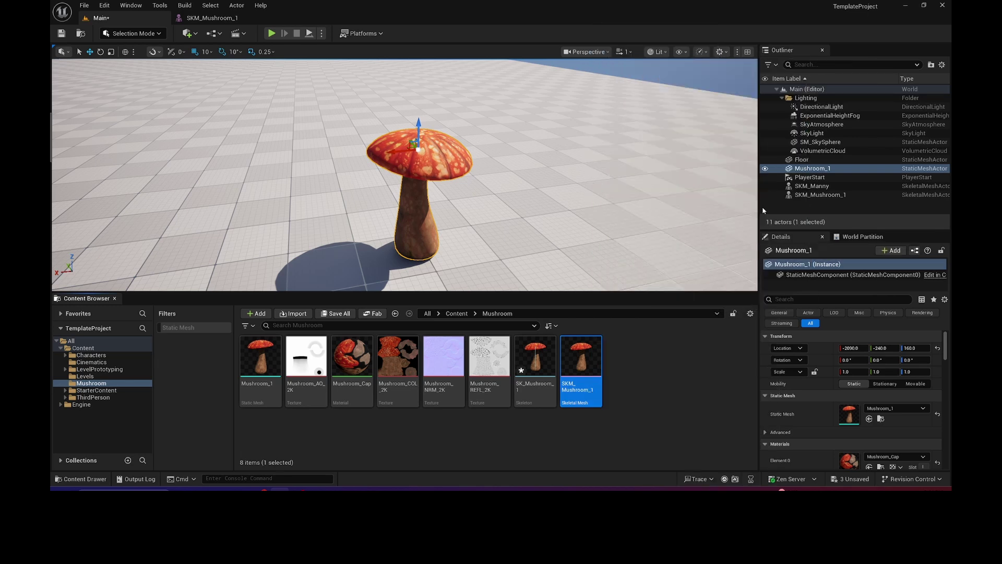
double_click(626, 366)
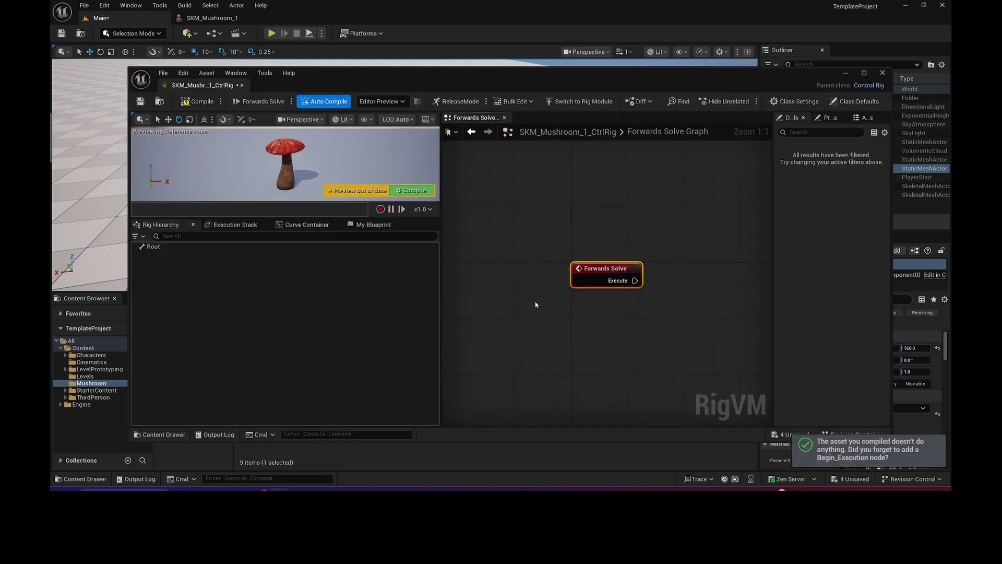
Add a Set Curve Value node beside the Forwards Solve node in the rig graph.
right_click_drag(683, 295, 610, 265)
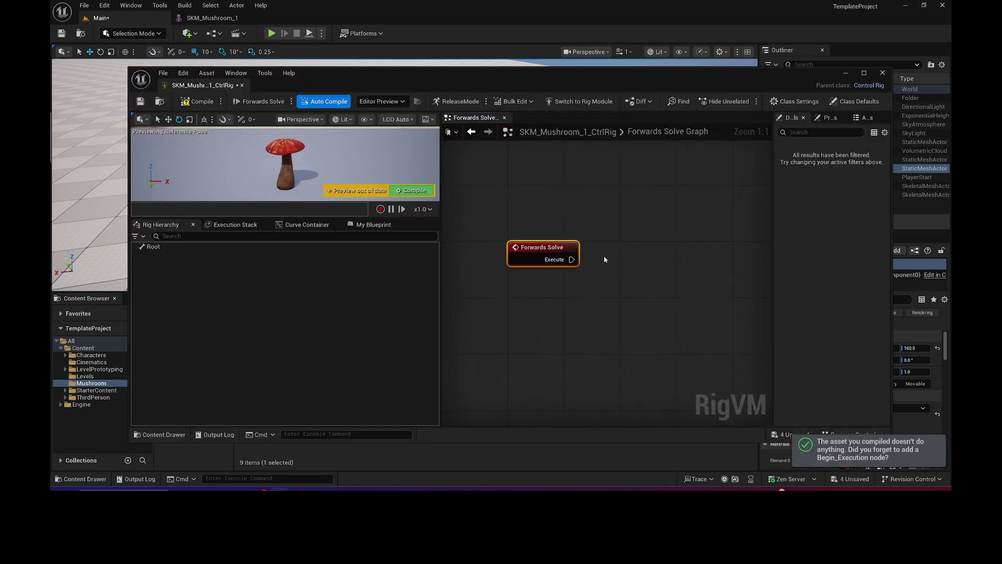
right_click(610, 258)
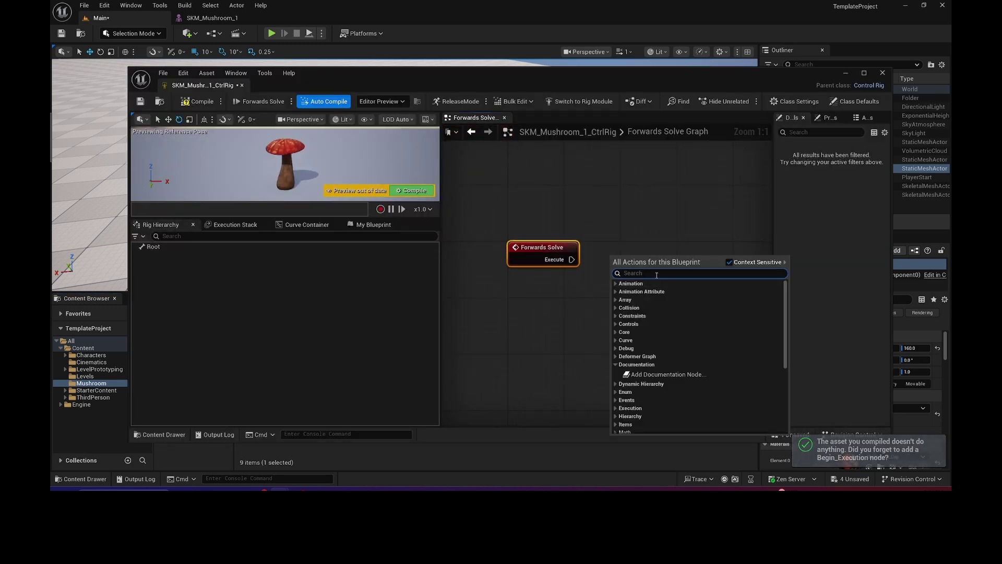
type("set cur")
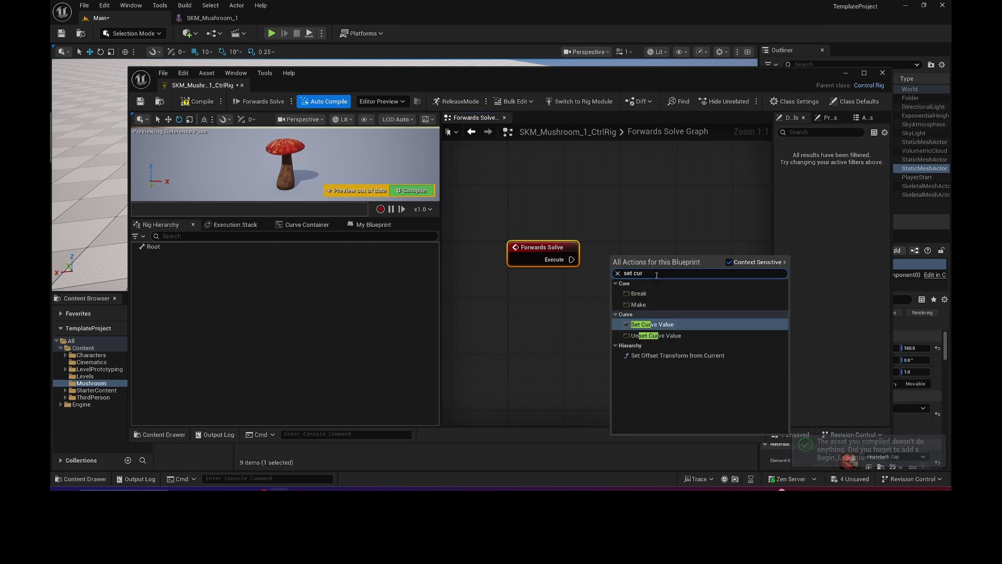
left_click(685, 327)
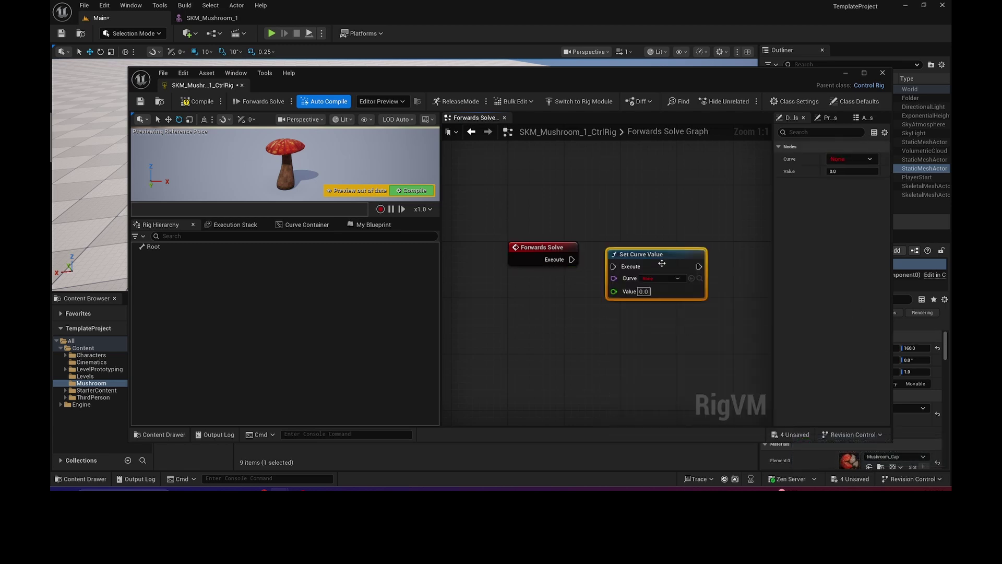
left_click_drag(661, 262, 676, 260)
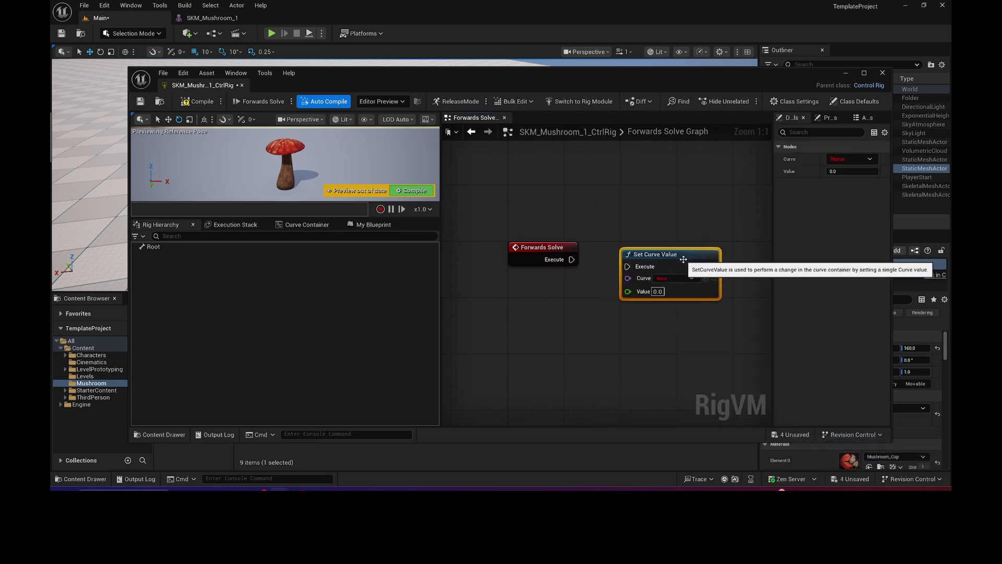
Duplicate the Set Curve Value node and line both copies up in a row after Forwards Solve.
key("ctrl+d")
right_click_drag(664, 376, 604, 359)
left_click_drag(710, 305, 727, 238)
left_click_drag(619, 233, 605, 226)
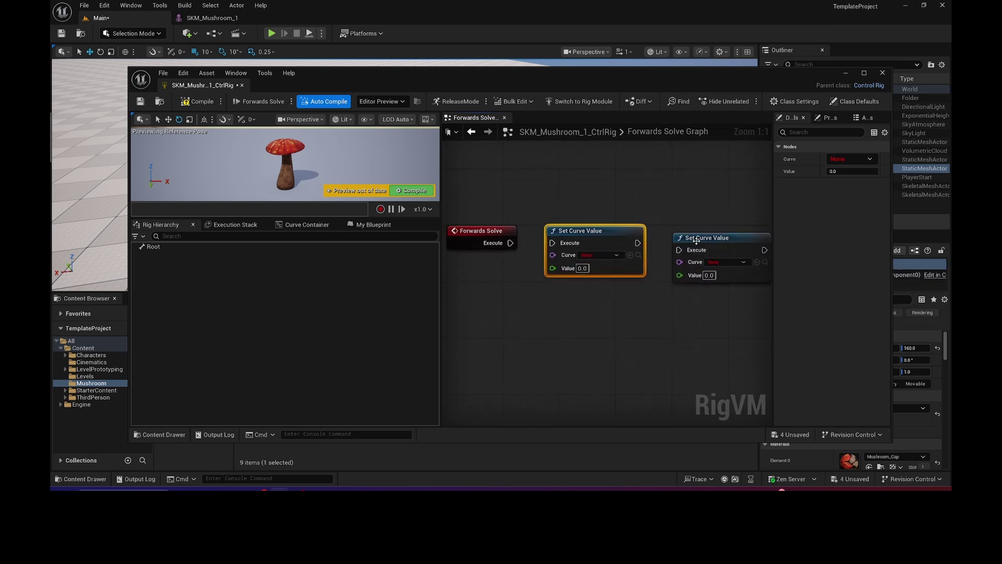
left_click_drag(726, 245, 714, 237)
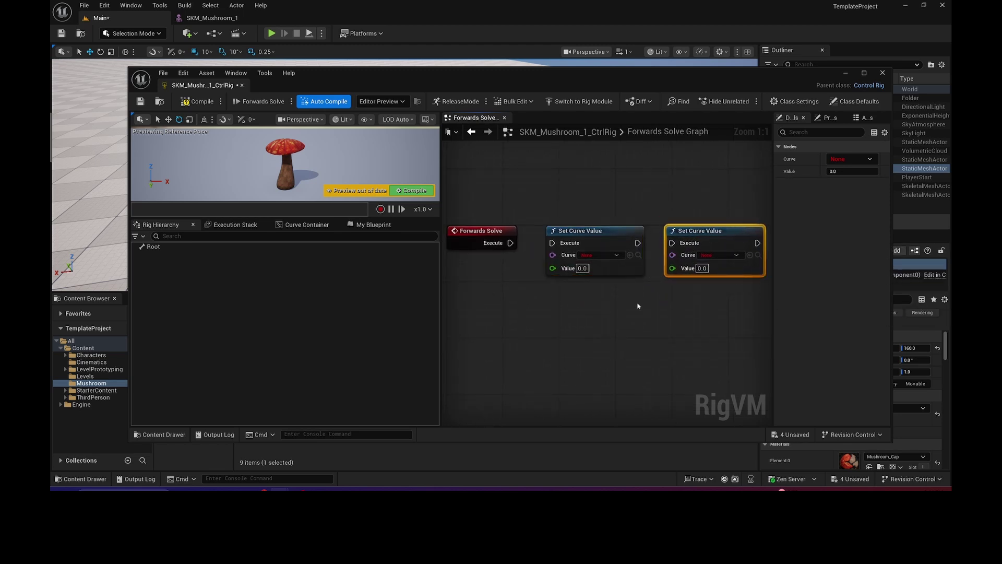
Create a new control from the Root bone in the rig hierarchy.
left_click(151, 247)
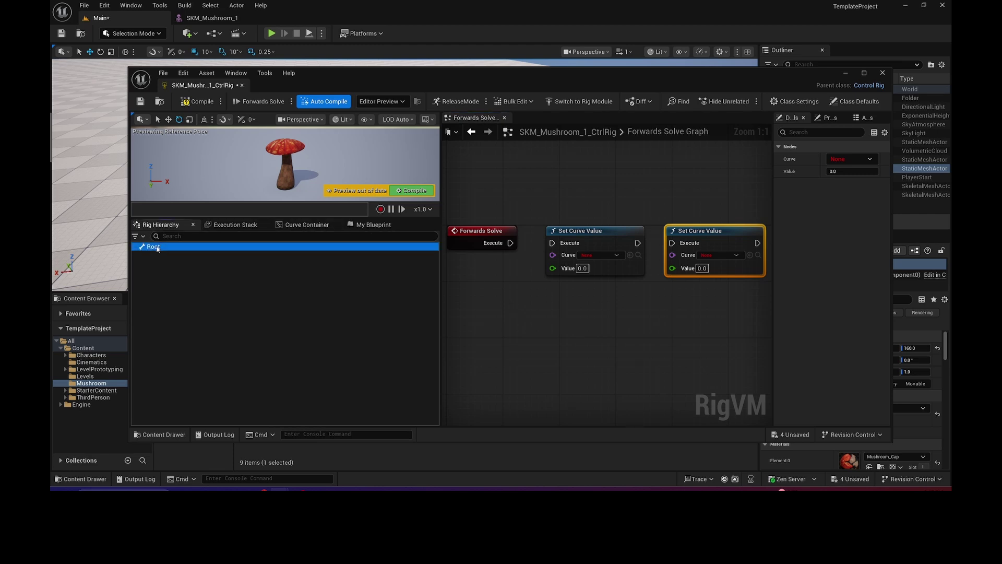
right_click(159, 255)
mouse_move(193, 238)
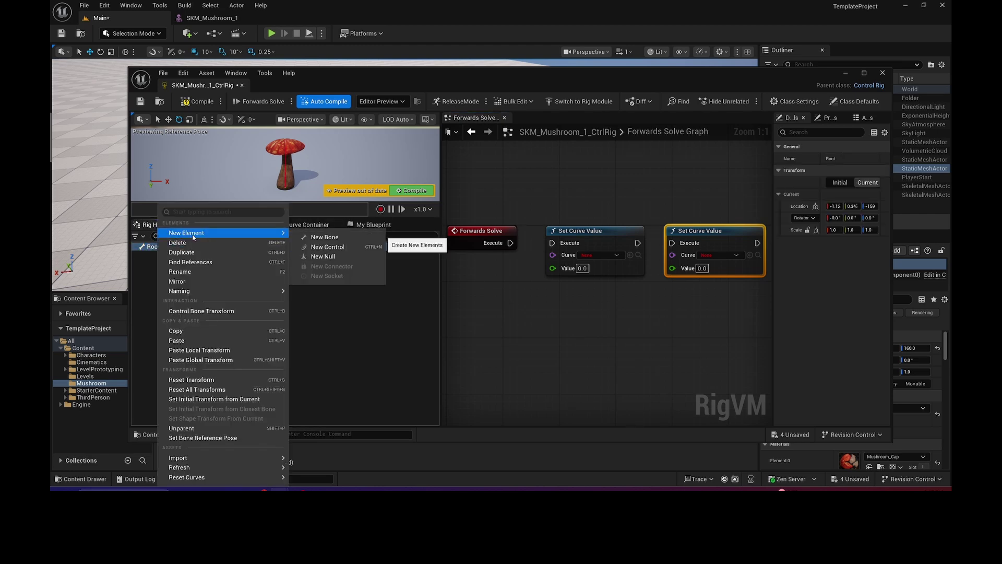
left_click(327, 247)
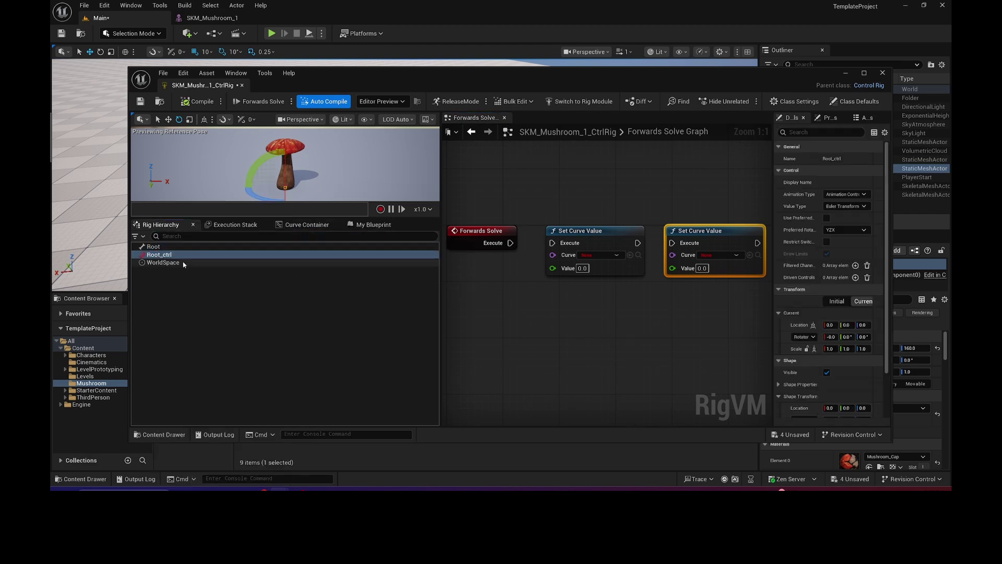
Add two animation channels under the Root_ctrl control.
right_click(179, 258)
mouse_move(218, 233)
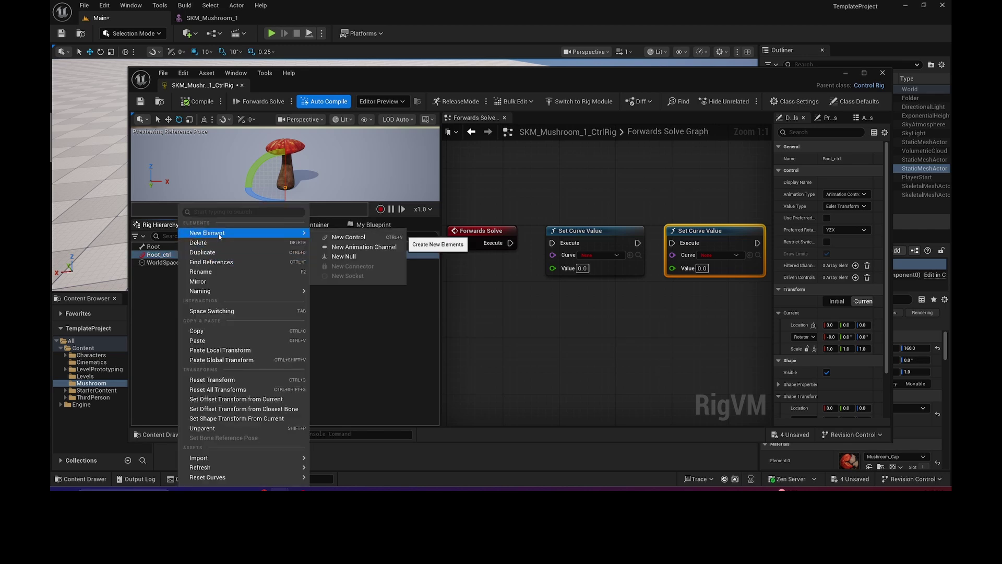
left_click(350, 247)
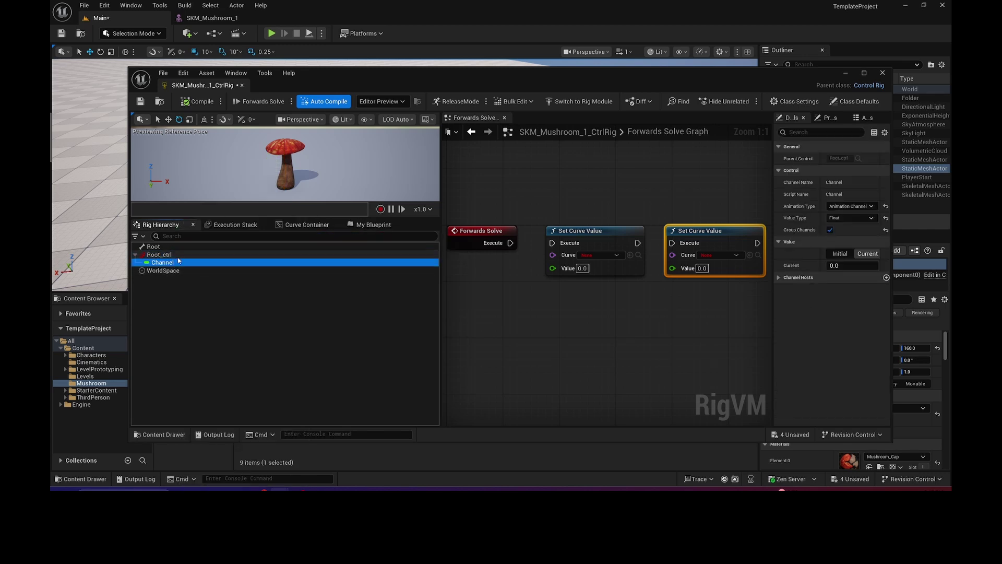
left_click(175, 255)
right_click(176, 256)
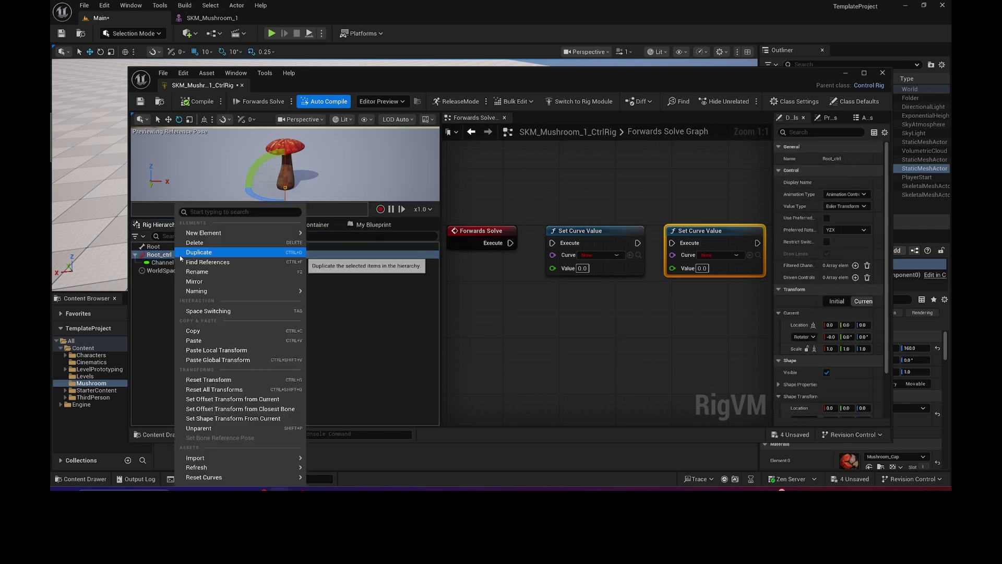
mouse_move(221, 238)
left_click(344, 247)
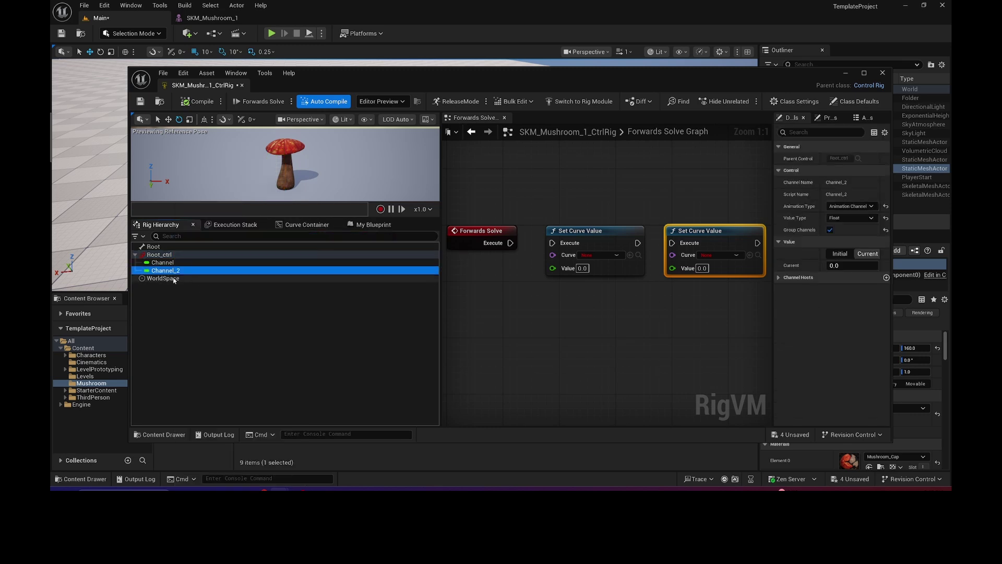
Rename the first animation channel under Root_ctrl to Pimple.
left_click(165, 263)
right_click(165, 264)
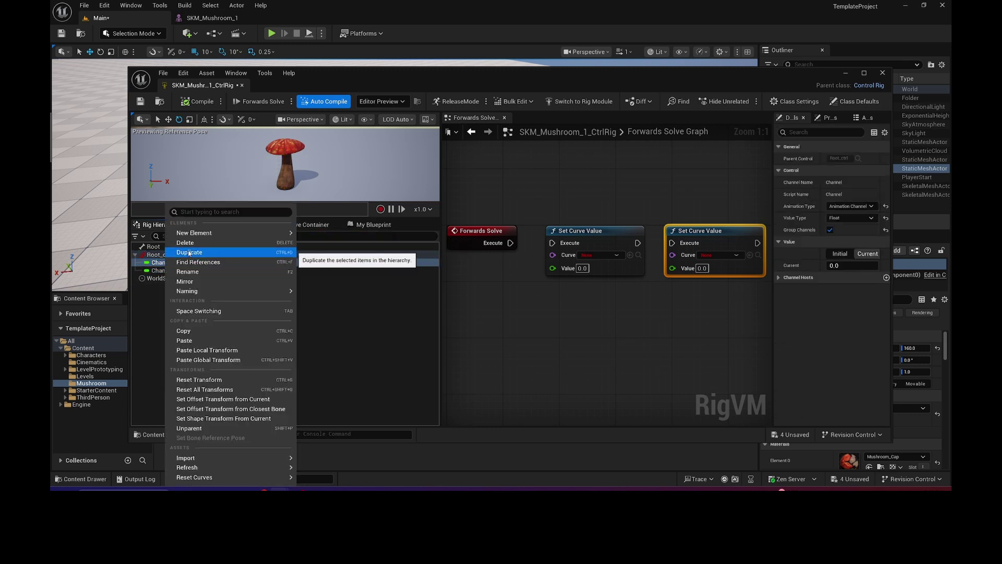
left_click(191, 272)
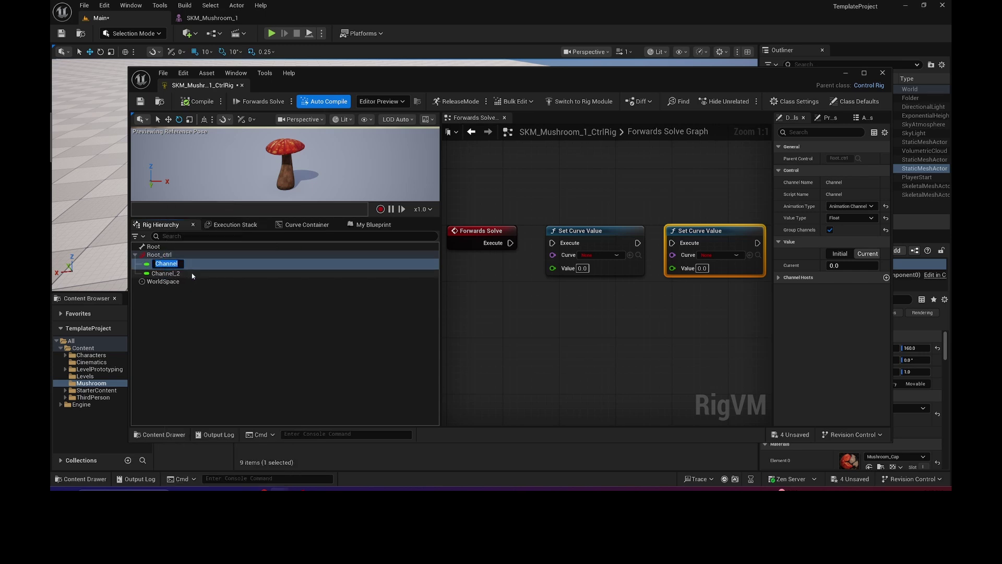
type("Pimple")
key("Return")
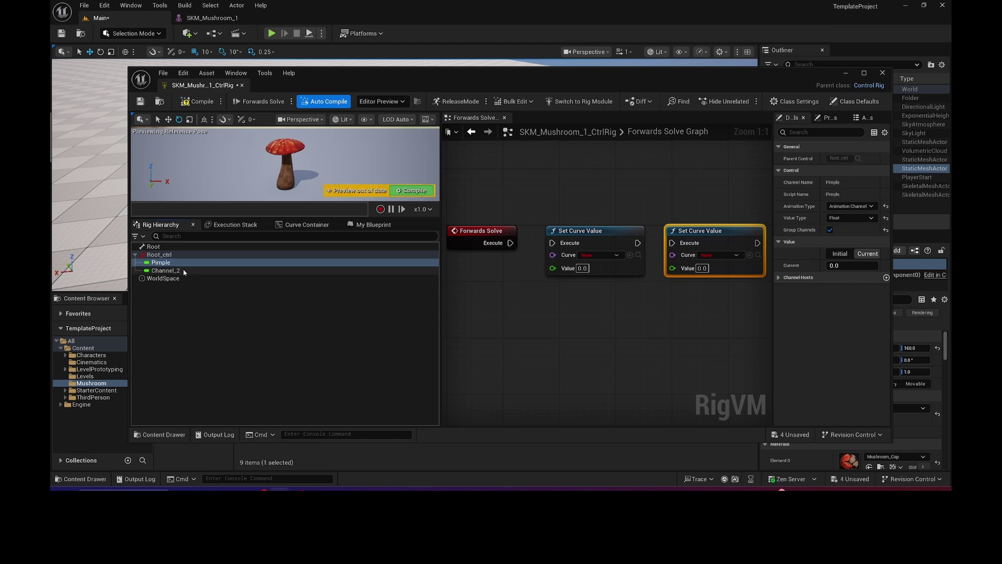
Rename the second animation channel, Channel_2, to Monster.
left_click(177, 271)
right_click(176, 271)
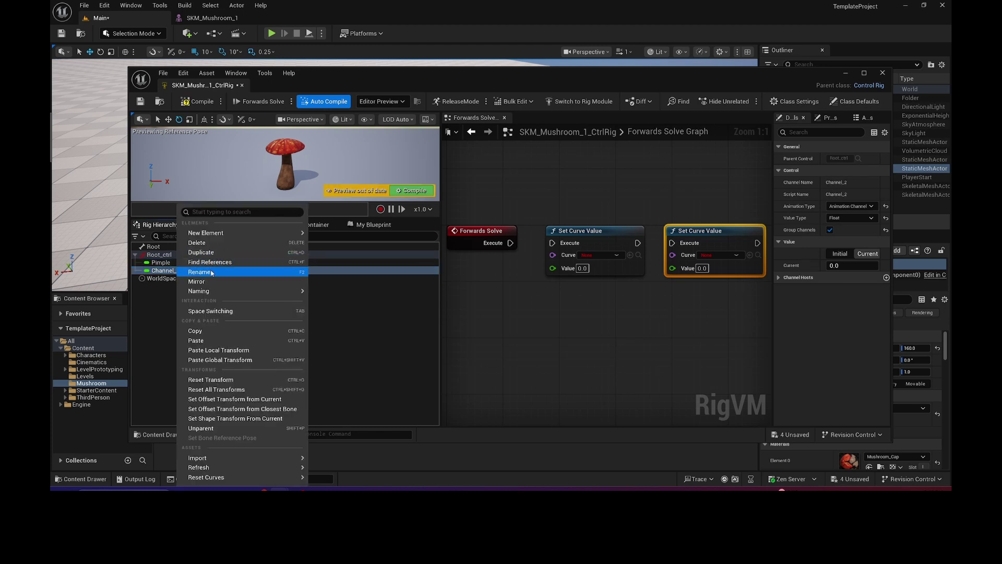
left_click(211, 271)
key("F2")
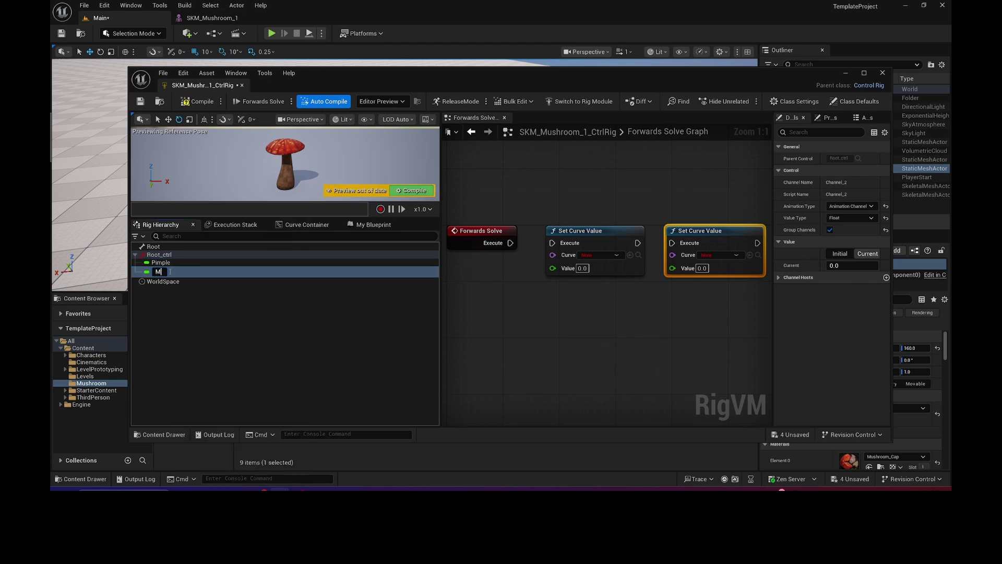
type("Monster")
key("Return")
Add a Get Animation Channel node for the Pimple channel and place it below Forwards Solve.
left_click(159, 262)
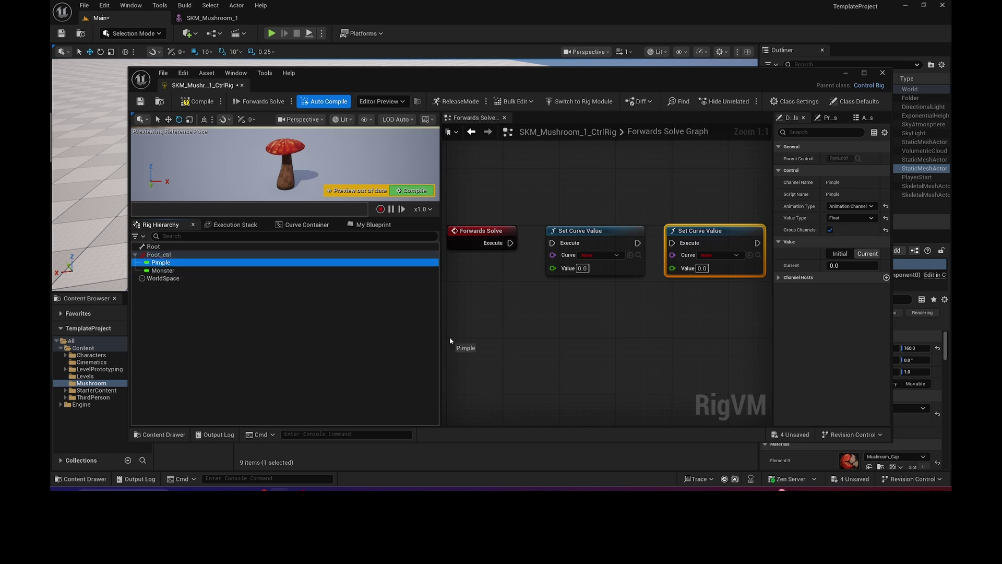
left_click_drag(472, 308, 472, 308)
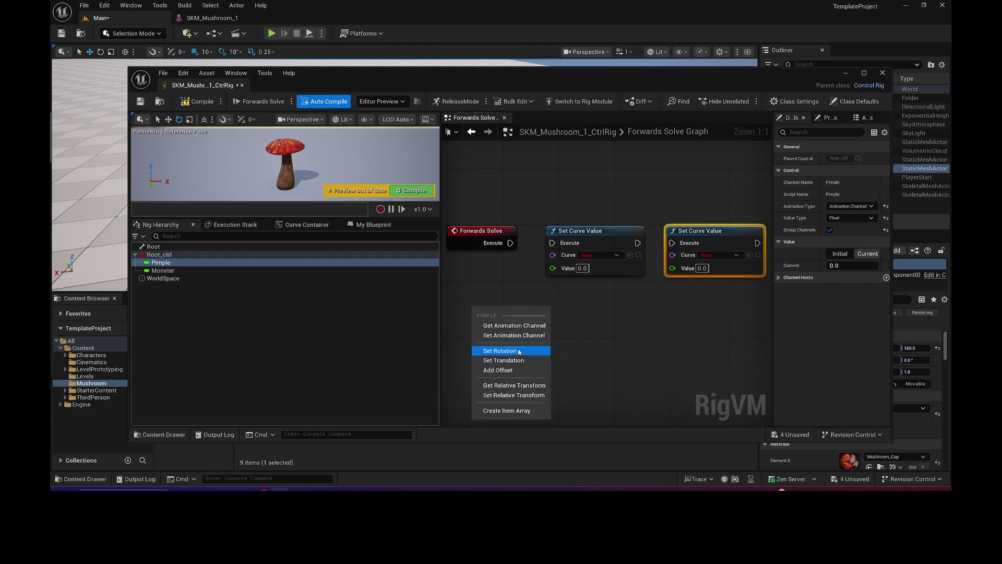
left_click(518, 329)
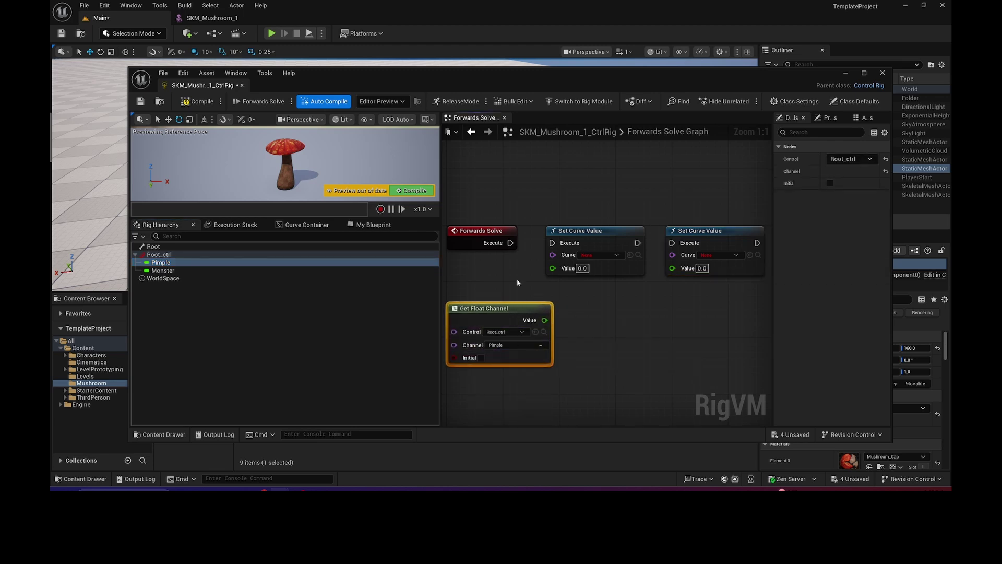
left_click(511, 345)
right_click_drag(573, 312, 652, 312)
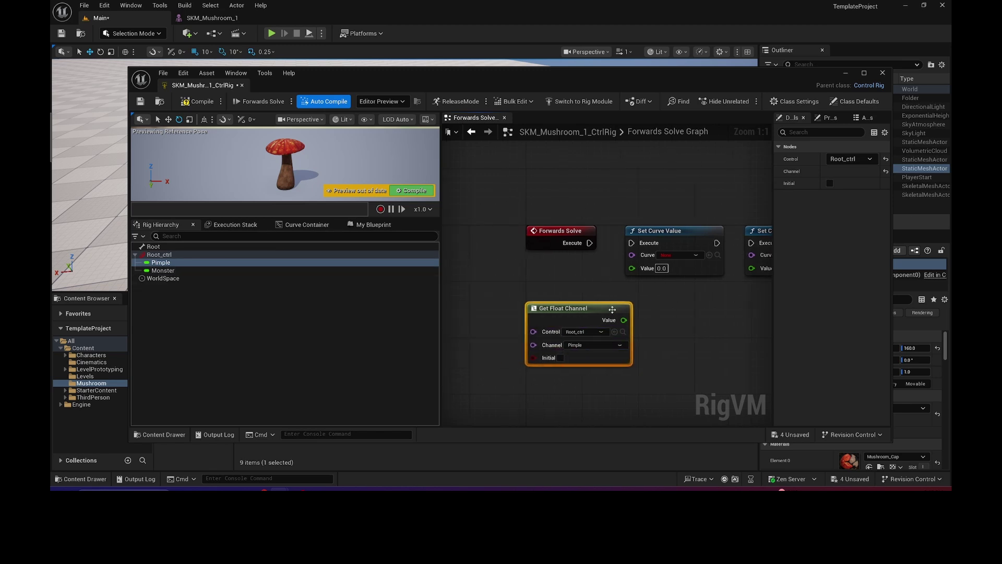
left_click_drag(605, 307, 555, 306)
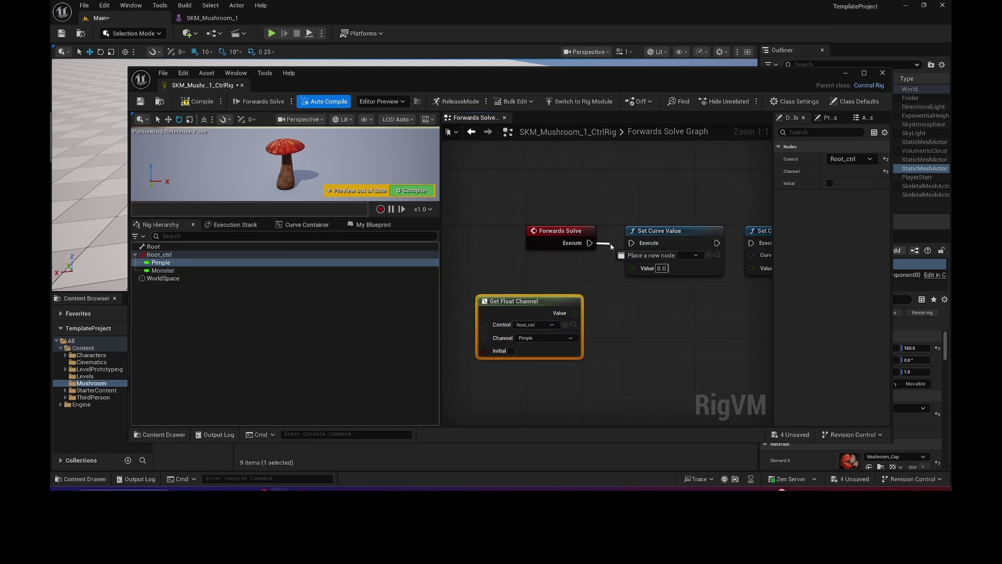
Connect the execution flow from Forwards Solve through both Set Curve Value nodes.
left_click_drag(629, 245, 631, 243)
right_click_drag(663, 309, 623, 323)
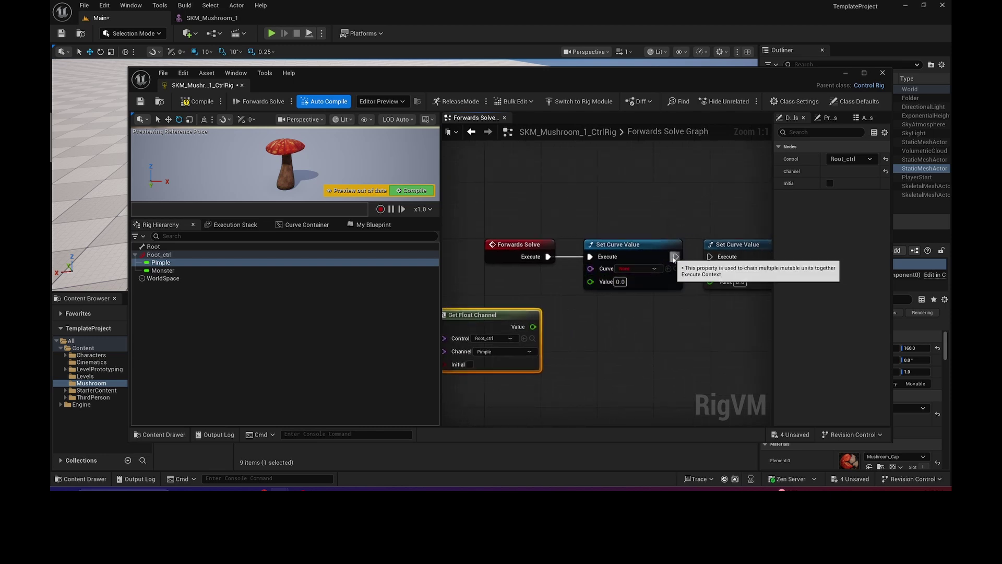
left_click_drag(676, 257, 640, 246)
right_click_drag(586, 337, 663, 332)
Feed the Pimple channel value into the first Set Curve Value node and set its curve to NewMorphTarget.
left_click_drag(610, 321, 668, 276)
left_click(699, 263)
left_click(695, 286)
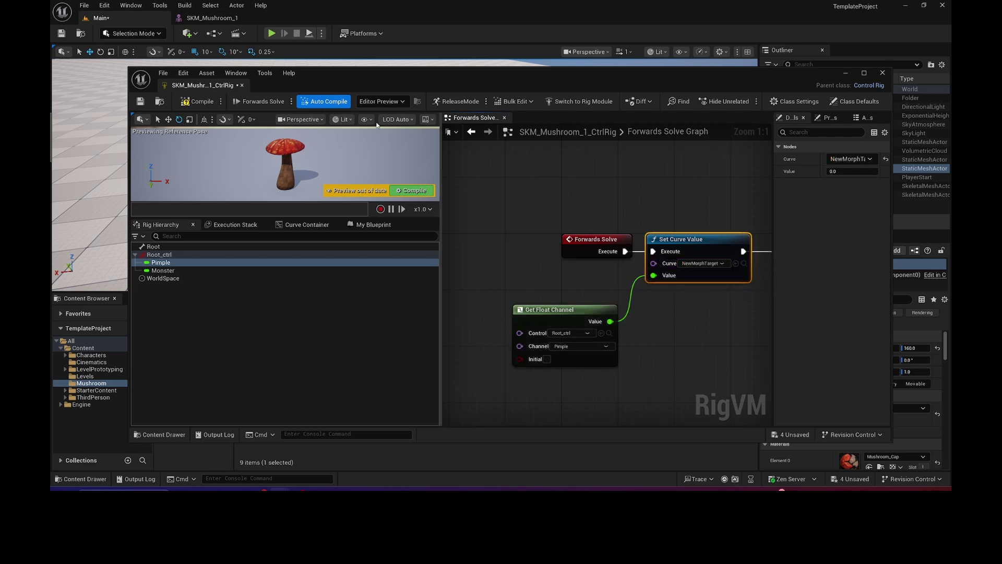
Switch to the SKM_Mushroom_1 mesh editor, reset both morph target weights and preview the targets at different weights.
left_click(231, 23)
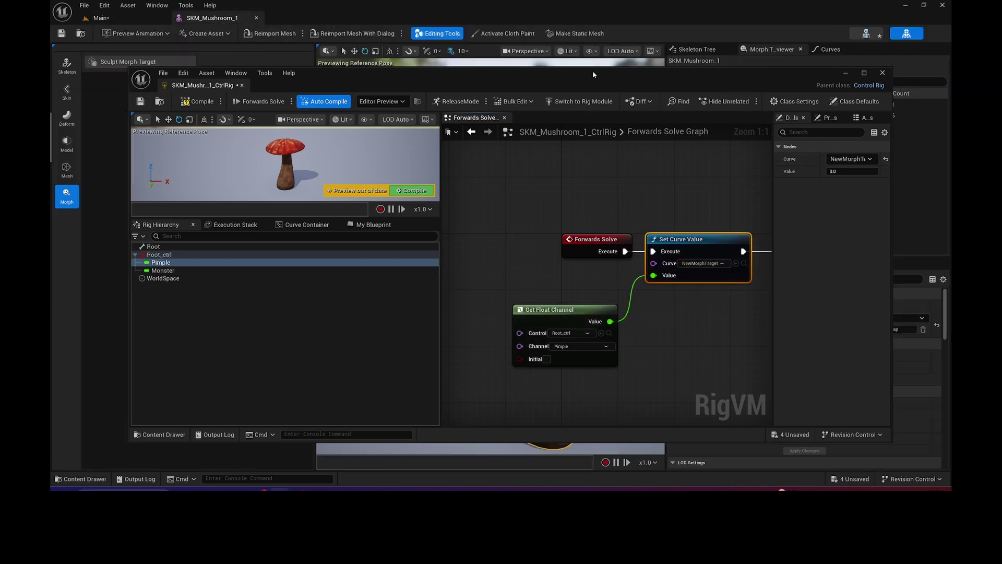
left_click_drag(593, 75, 587, 298)
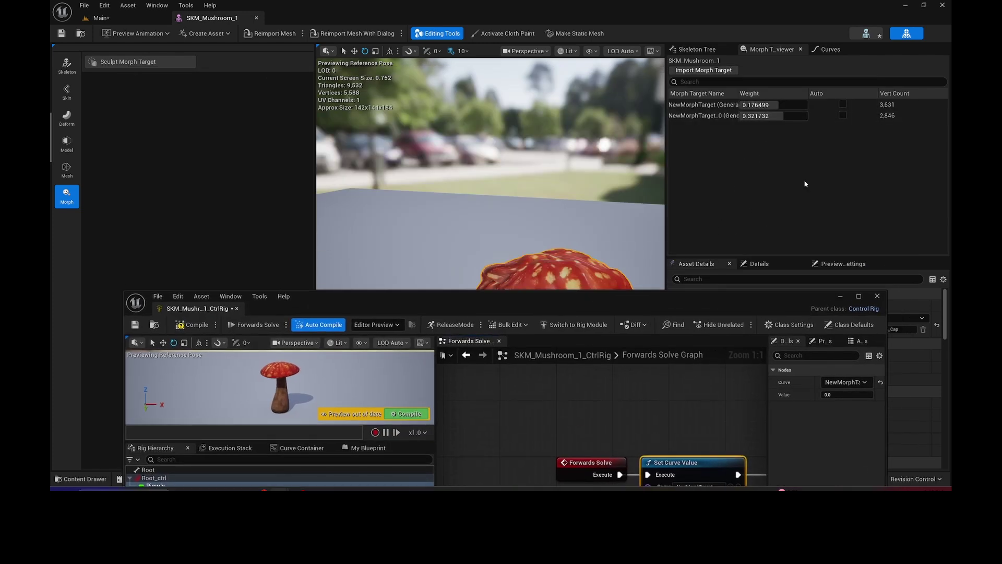
left_click(842, 115)
left_click(842, 105)
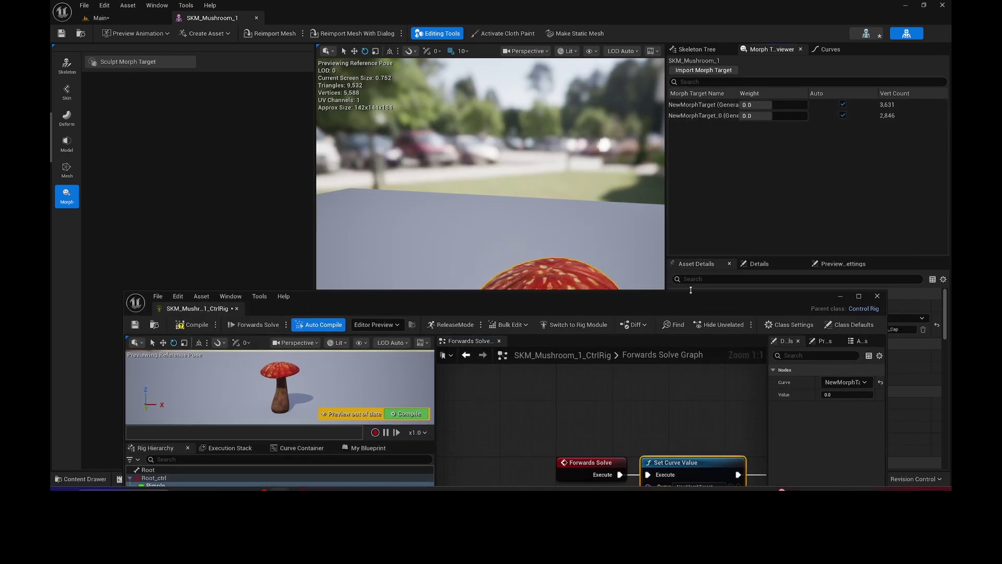
left_click_drag(691, 296, 706, 407)
mouse_move(760, 104)
left_mouse_down()
mouse_move(782, 105)
mouse_move(772, 116)
mouse_move(783, 116)
mouse_move(754, 116)
mouse_move(799, 116)
mouse_move(747, 104)
mouse_move(783, 115)
left_mouse_up()
left_click(843, 104)
left_click(843, 115)
Sculpt a third morph target, NewMorphTarget_1, by inflating several bumps on the cap with a 0.17 brush, and accept it.
left_click(140, 61)
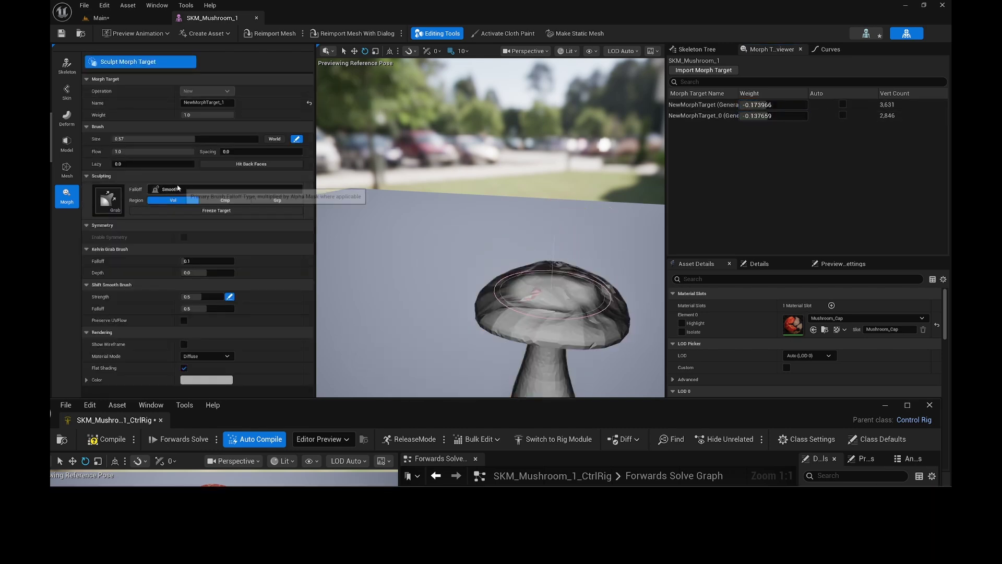
left_click_drag(196, 139, 149, 139)
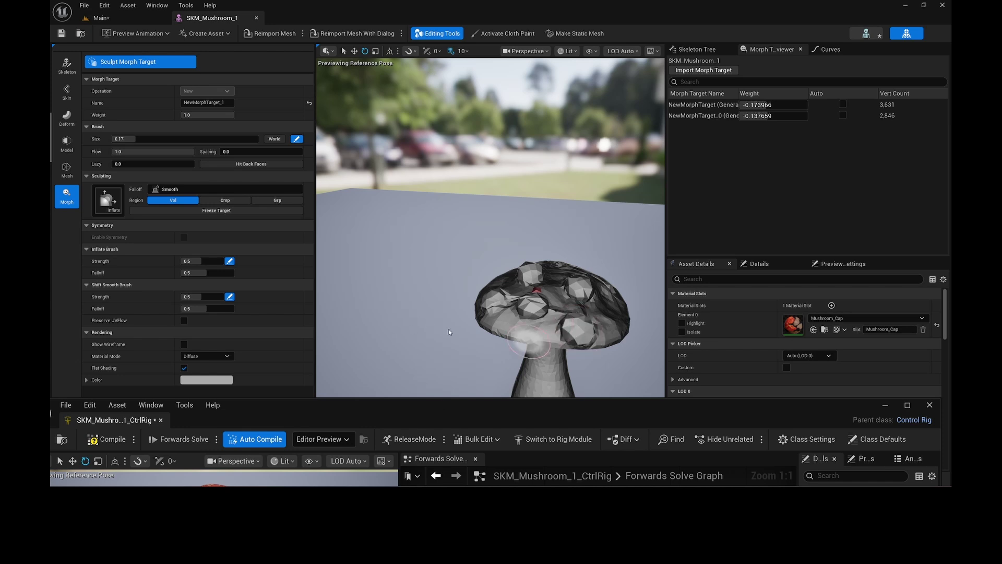
scroll(453, 333, "down", 3)
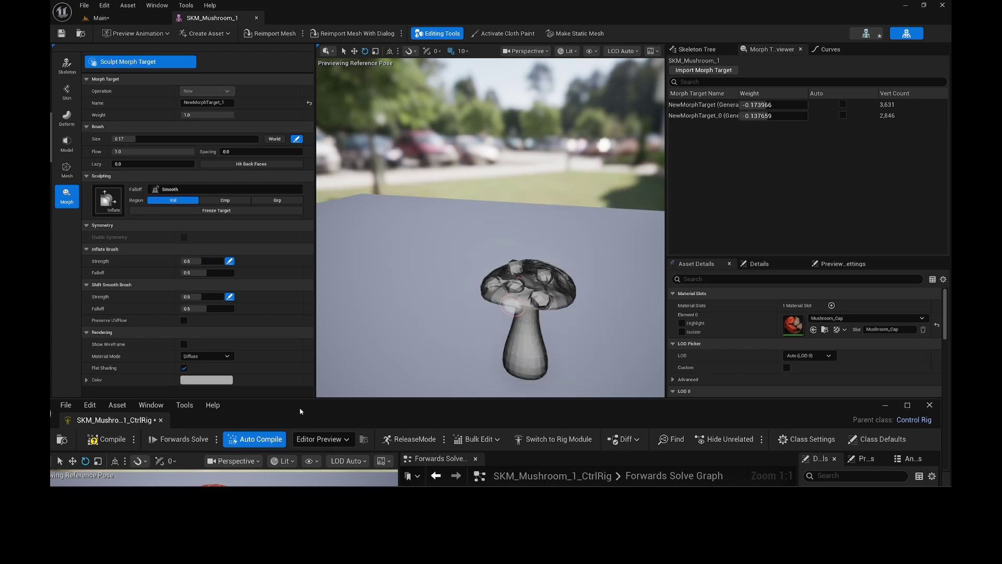
left_click_drag(305, 411, 381, 473)
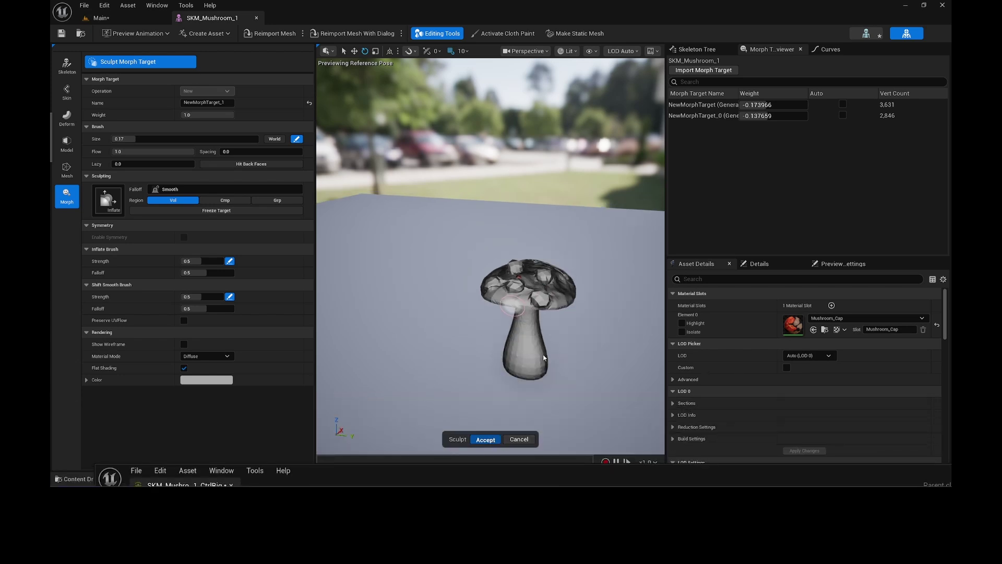
key("Return")
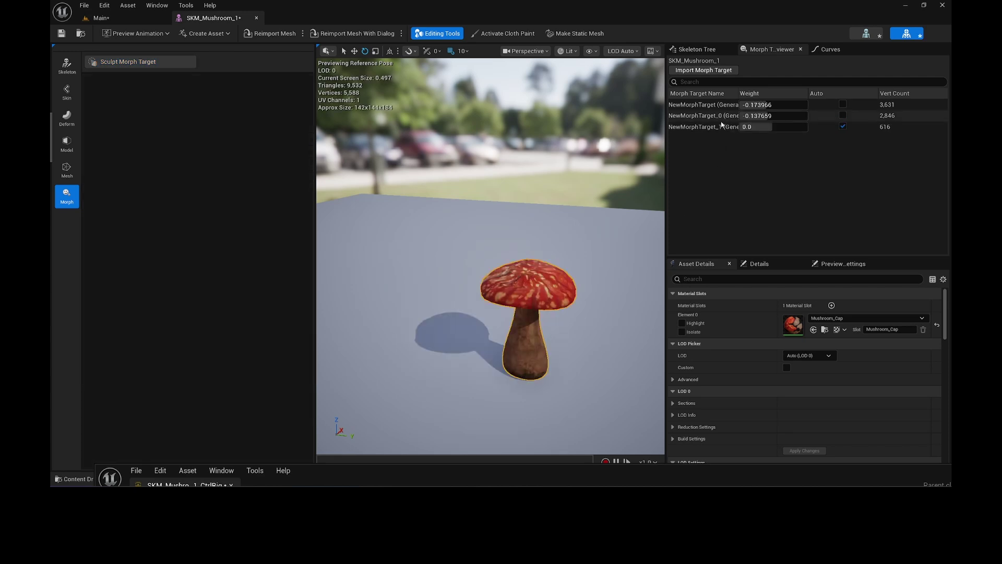
Test the weight of NewMorphTarget_1 and check the mesh's curve list for the new target.
left_click(721, 127)
left_click_drag(744, 127, 771, 127)
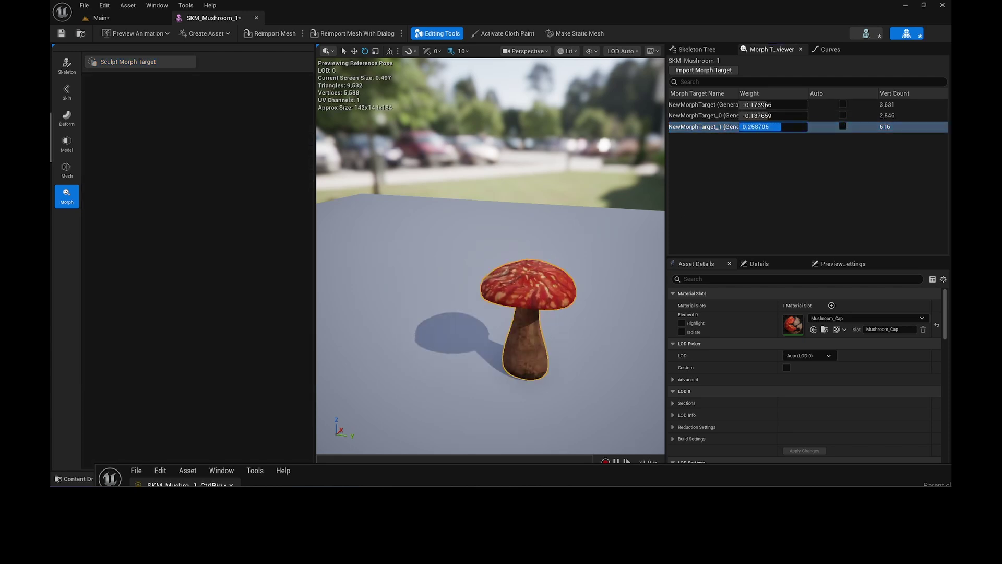
left_click(835, 50)
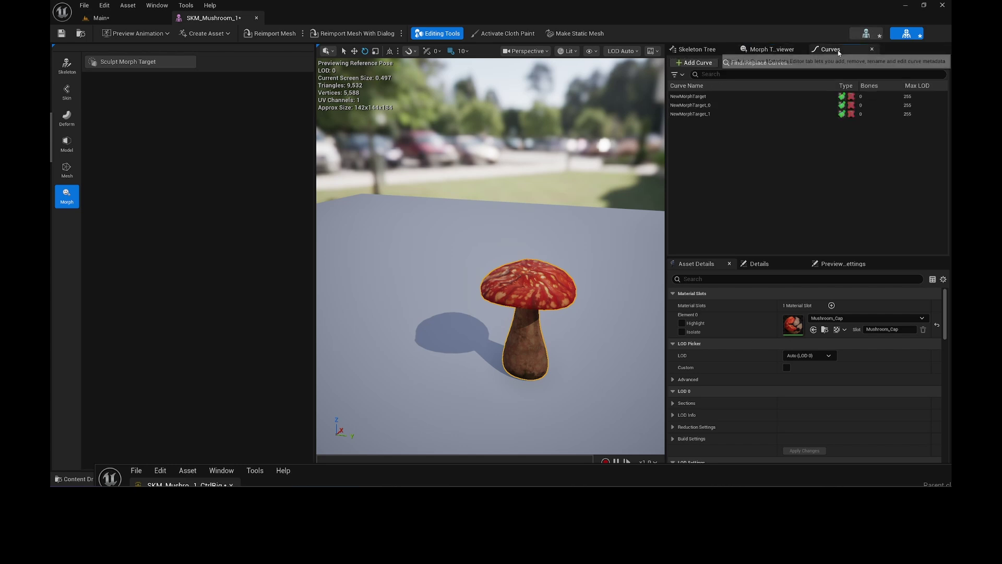
left_click(771, 49)
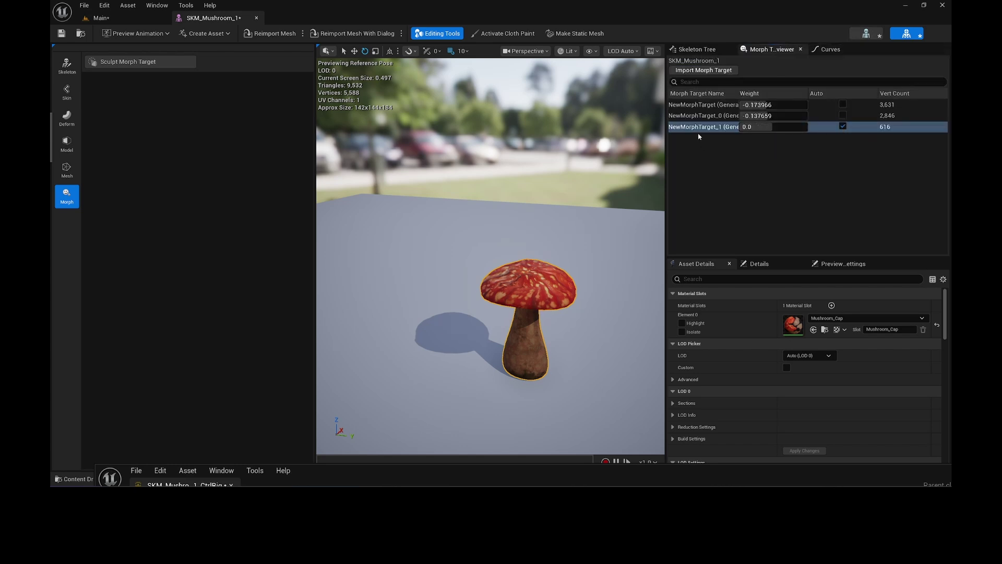
Return to the control rig, recompile it and check which curves the first Set Curve Value node offers.
left_click_drag(405, 478, 396, 77)
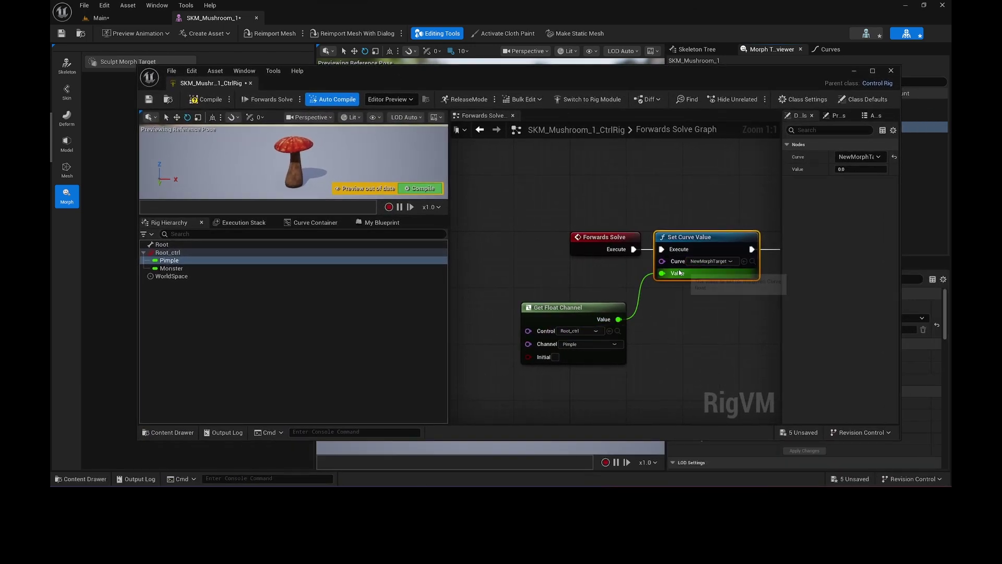
left_click(709, 260)
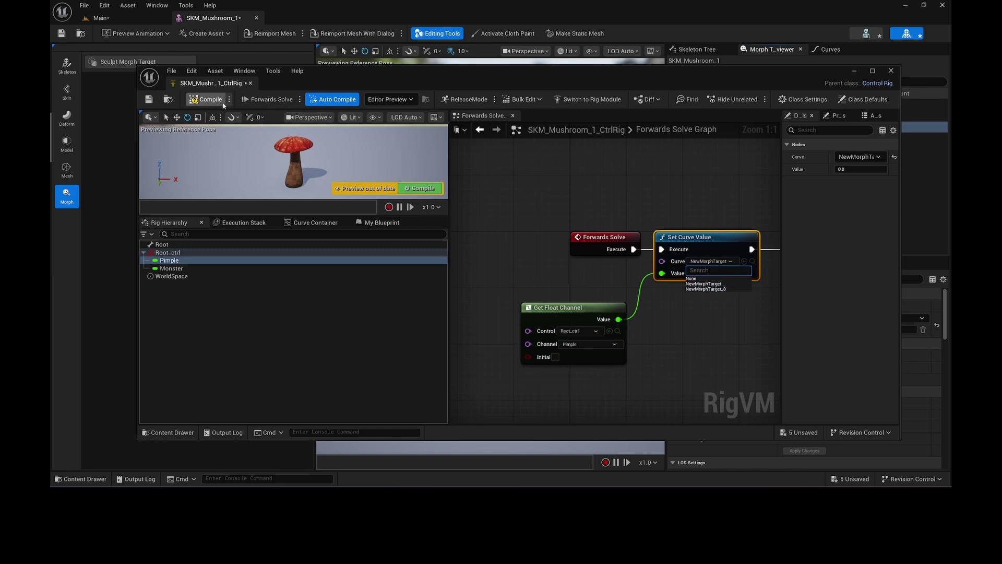
left_click(217, 101)
left_click(710, 261)
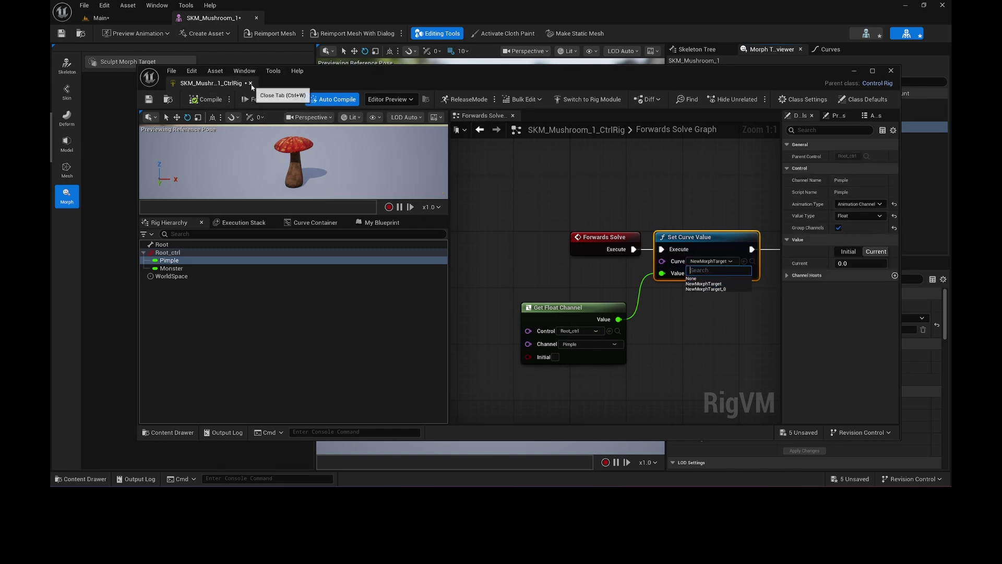
Move Forwards Solve aside, replace the first Set Curve Value node with a fresh one and check its curve choices.
left_click_drag(585, 247, 514, 240)
left_click(717, 268)
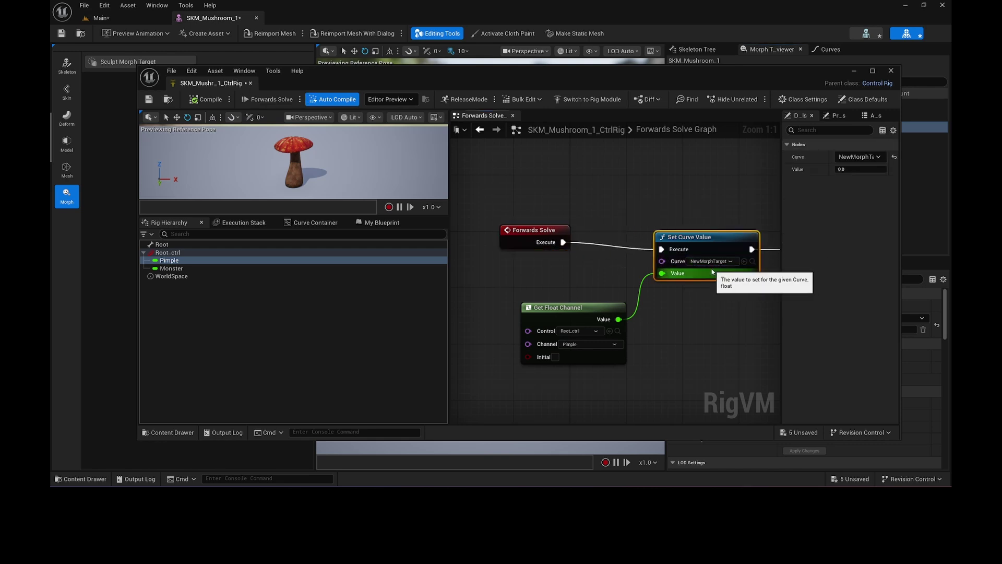
key("Delete")
right_click(624, 251)
type("set")
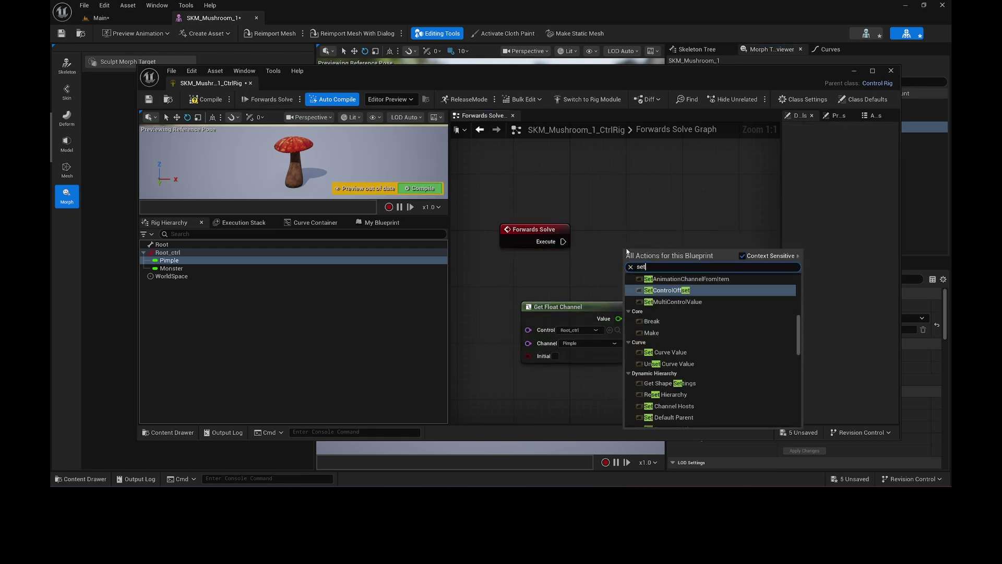
type(" curv")
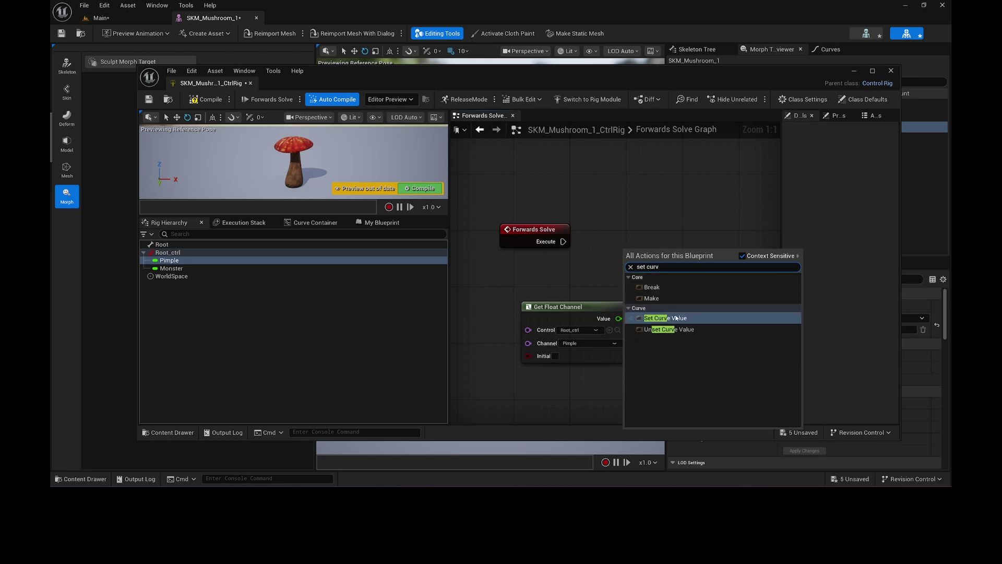
left_click(676, 318)
left_click(671, 274)
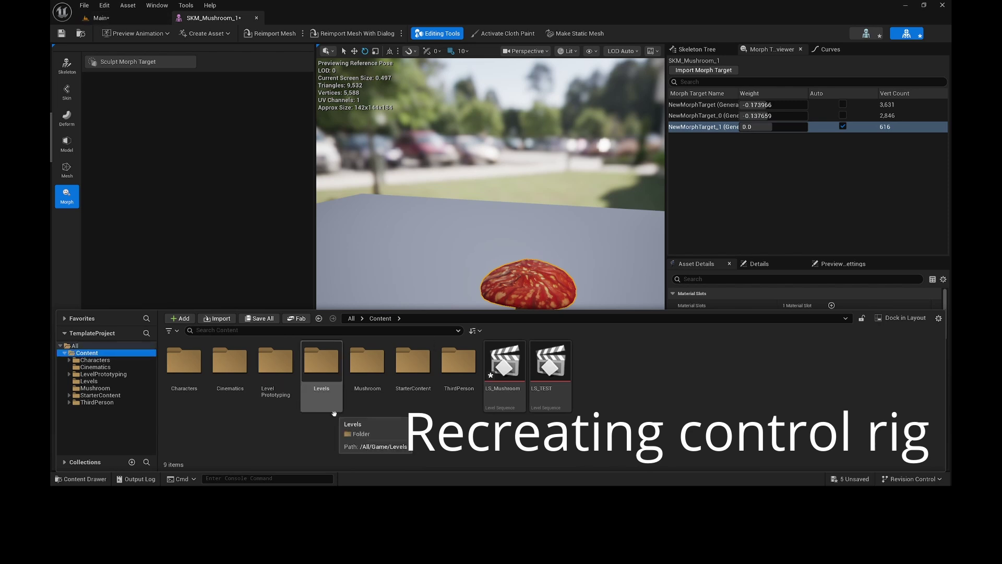
Delete the old control rig in the Mushroom folder and create a new one from the SKM_Mushroom_1 mesh.
double_click(367, 368)
right_click(551, 373)
left_click(593, 209)
left_click(518, 380)
right_click(516, 369)
mouse_move(574, 62)
left_click(674, 206)
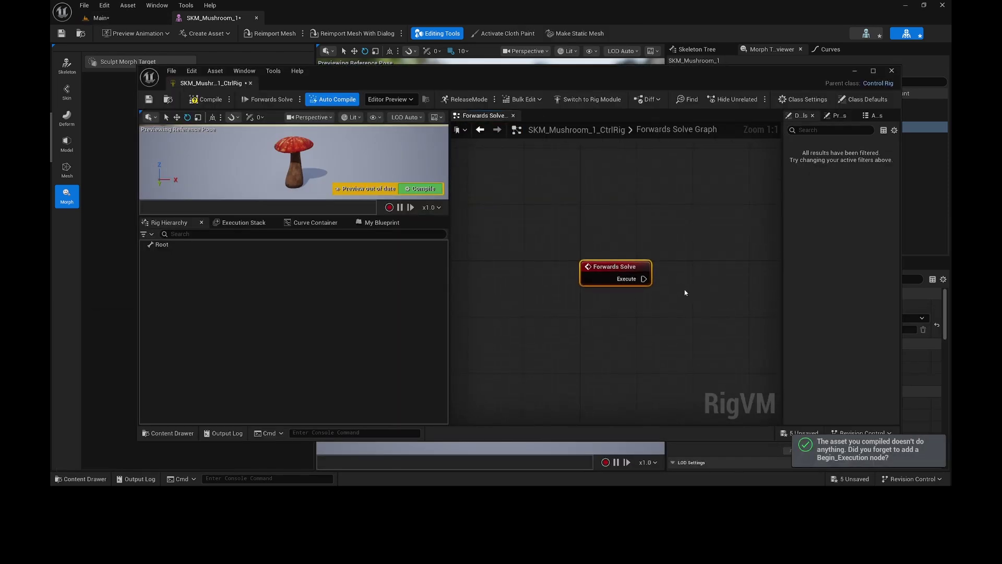
Add a Set Curve Value node to the new rig graph, check its curve choices and move Forwards Solve farther from it.
right_click(685, 292)
type("set")
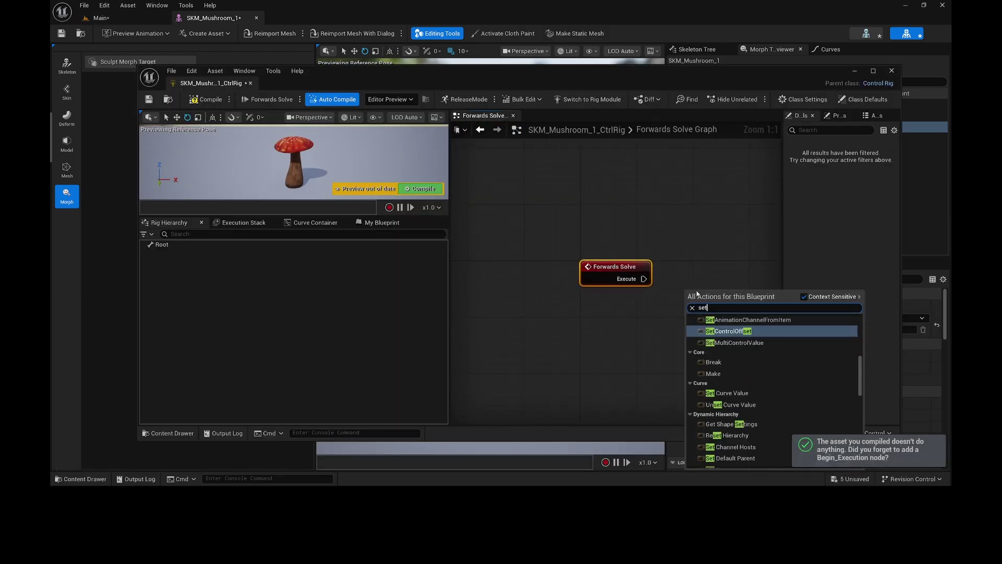
type(" cur")
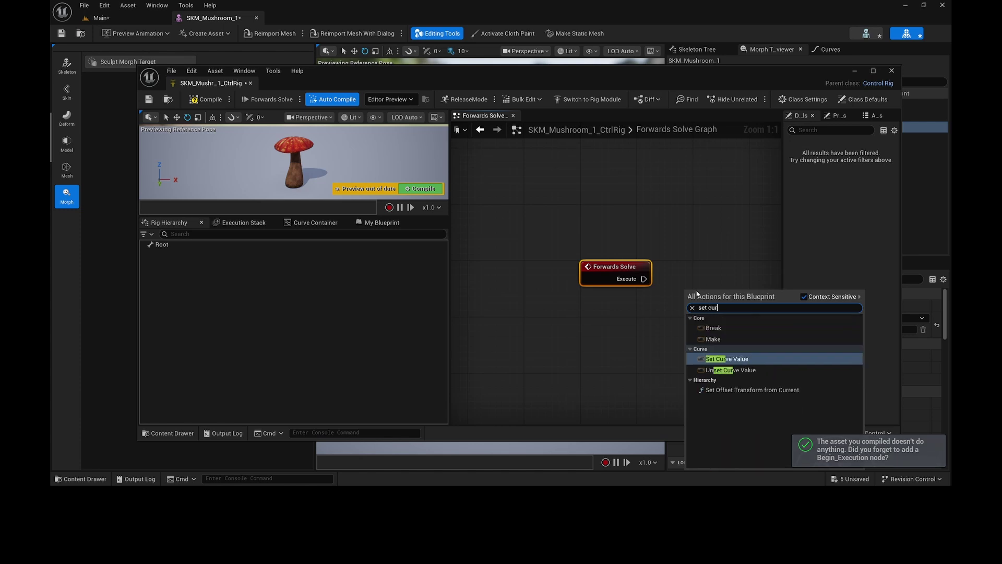
left_click(741, 359)
left_click(734, 319)
key("Escape")
left_click(621, 246)
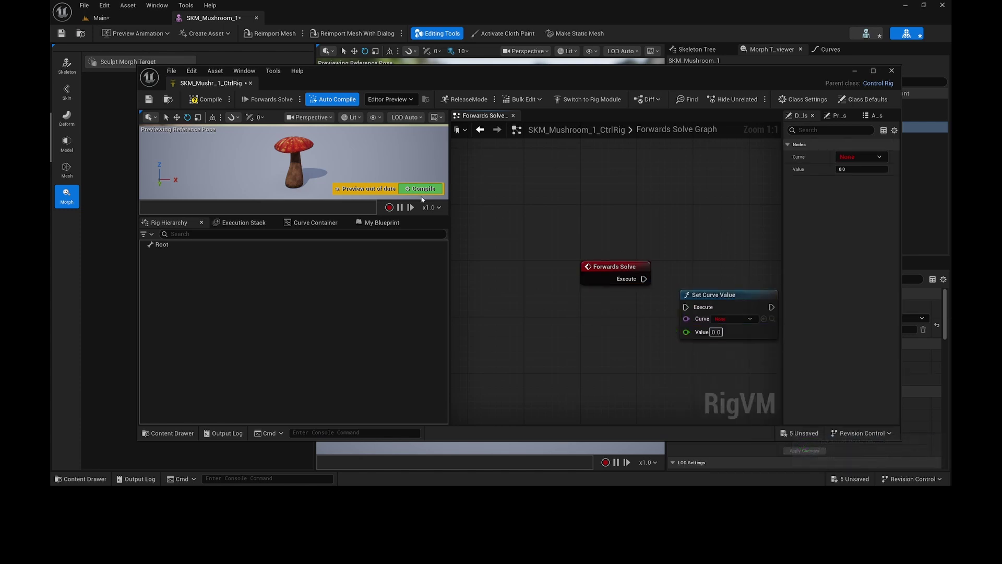
left_click_drag(613, 265, 570, 264)
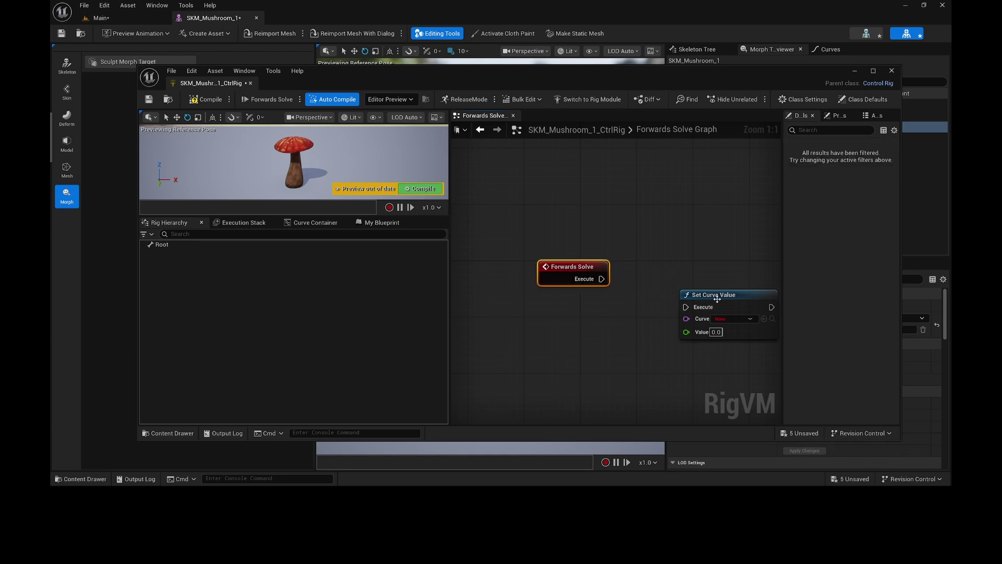
Arrange the Set Curve Value node beside Forwards Solve and connect their execution pins.
left_click_drag(717, 299, 704, 261)
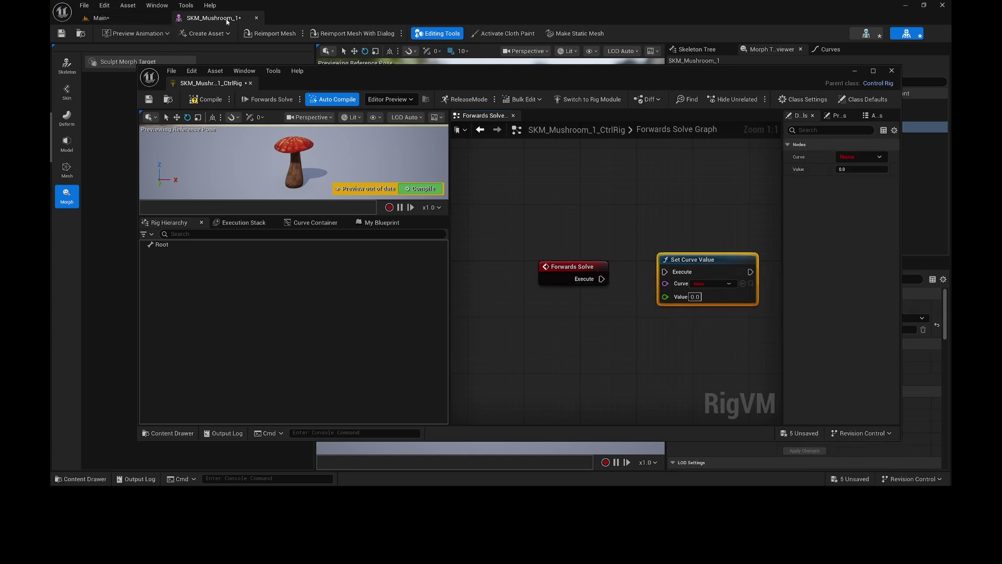
left_click_drag(464, 74, 633, 53)
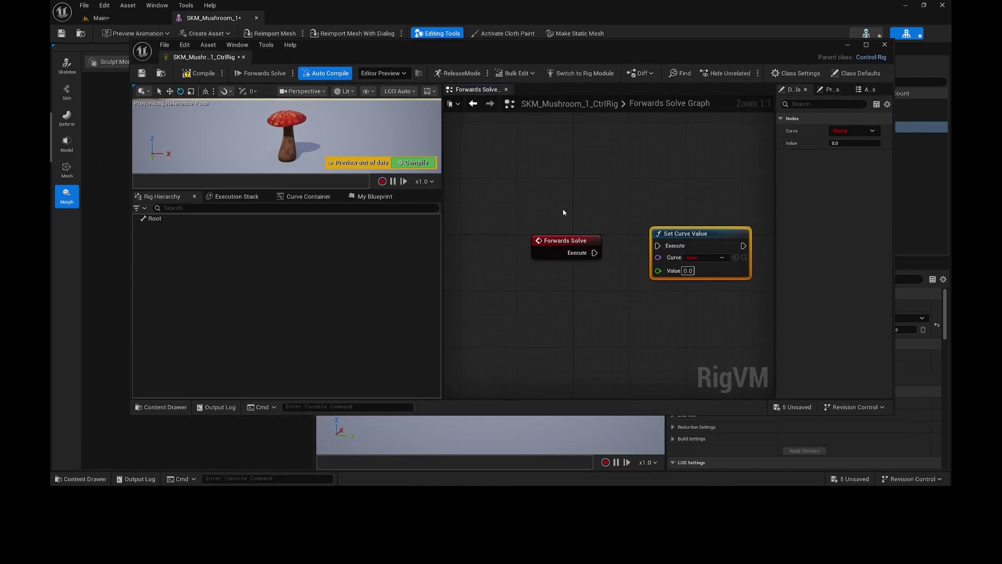
left_click(595, 242)
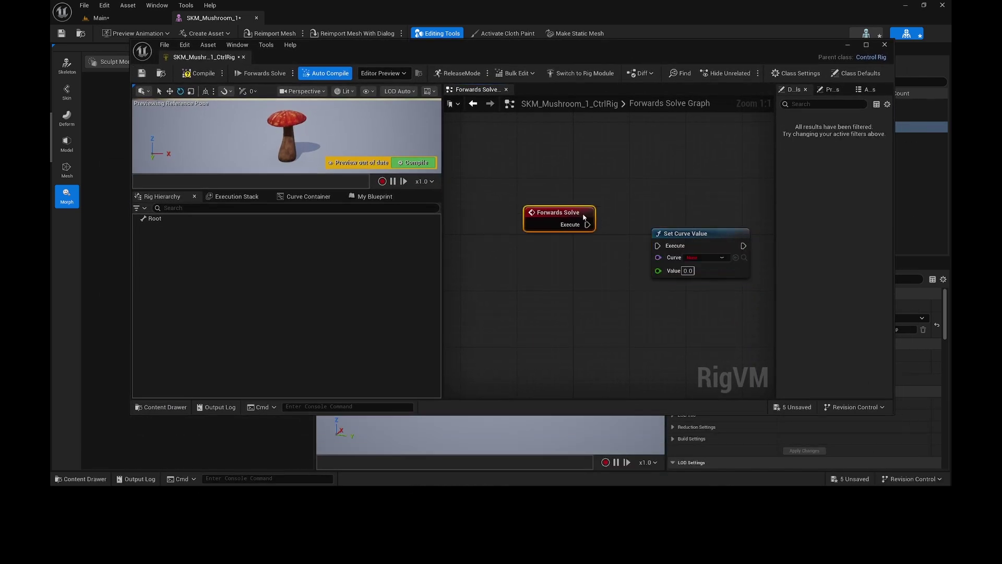
left_click(699, 259)
left_click_drag(594, 253, 657, 245)
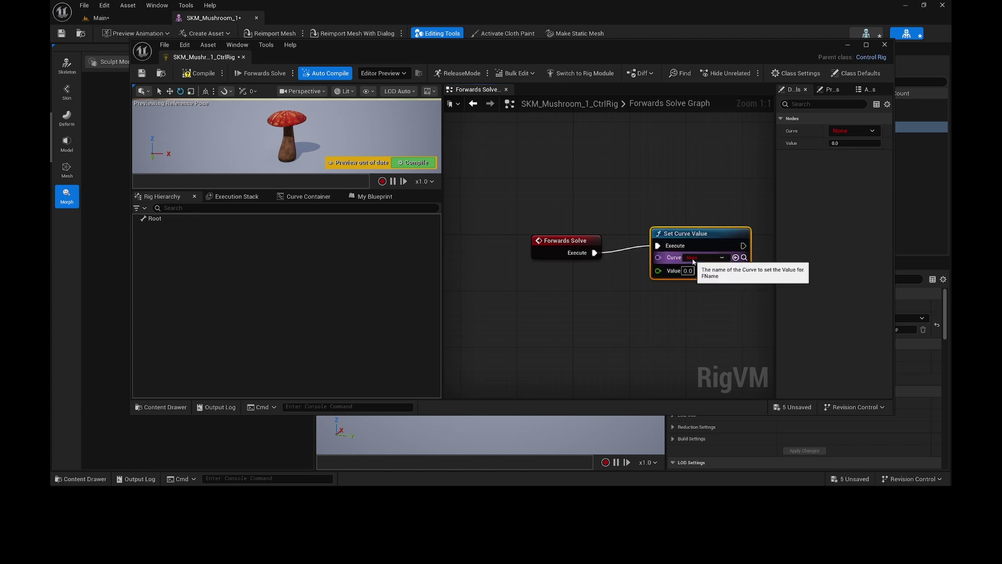
Duplicate the Set Curve Value node and place the copy after the first one in the graph.
key("ctrl+d")
left_click_drag(611, 325, 611, 325)
left_click_drag(726, 235, 692, 249)
right_click_drag(707, 205, 642, 180)
left_click_drag(701, 245, 744, 238)
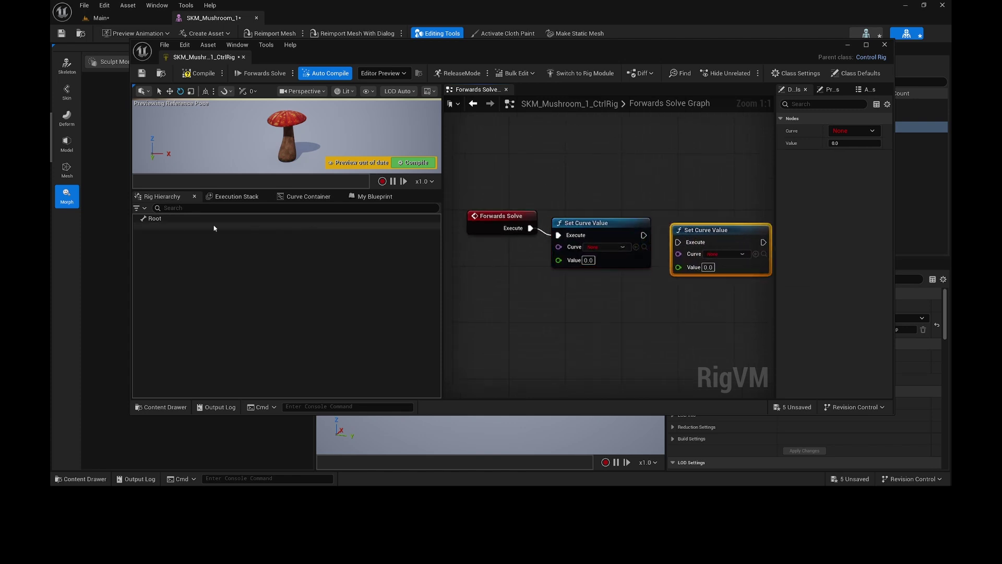
Create a new control from the Root bone and add a float animation channel to it.
left_click(177, 219)
right_click(180, 219)
mouse_move(209, 233)
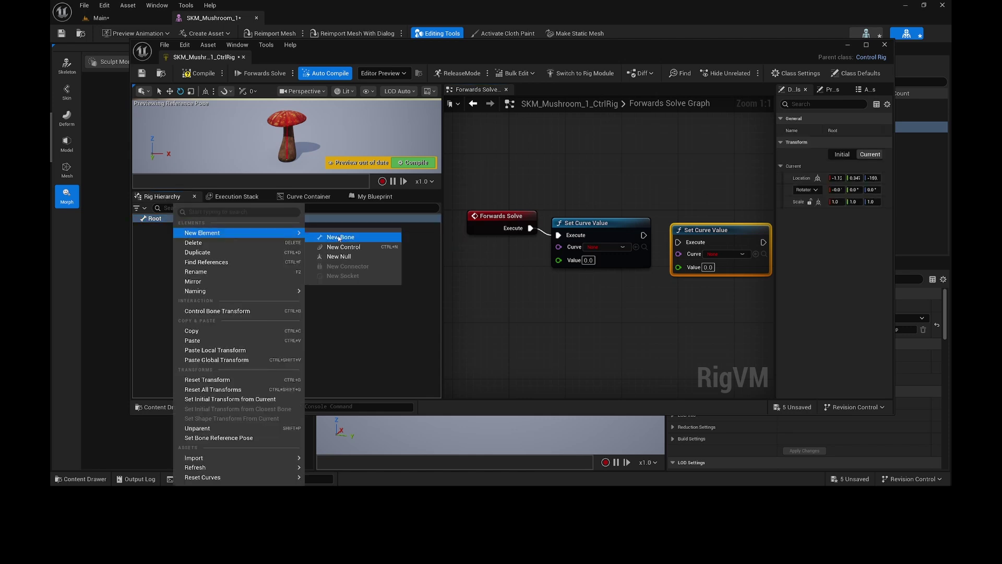
left_click(339, 246)
right_click(188, 228)
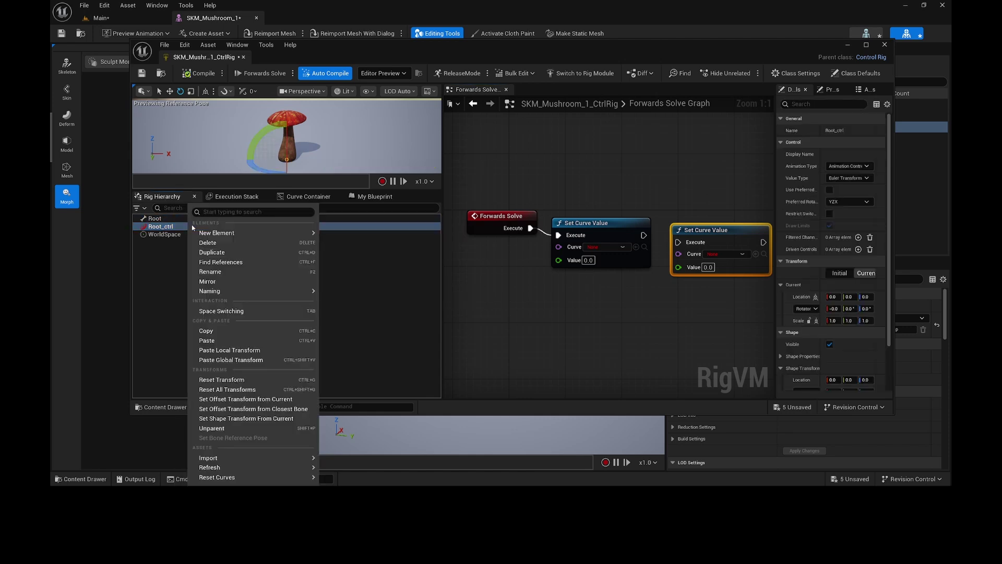
mouse_move(235, 233)
left_click(360, 247)
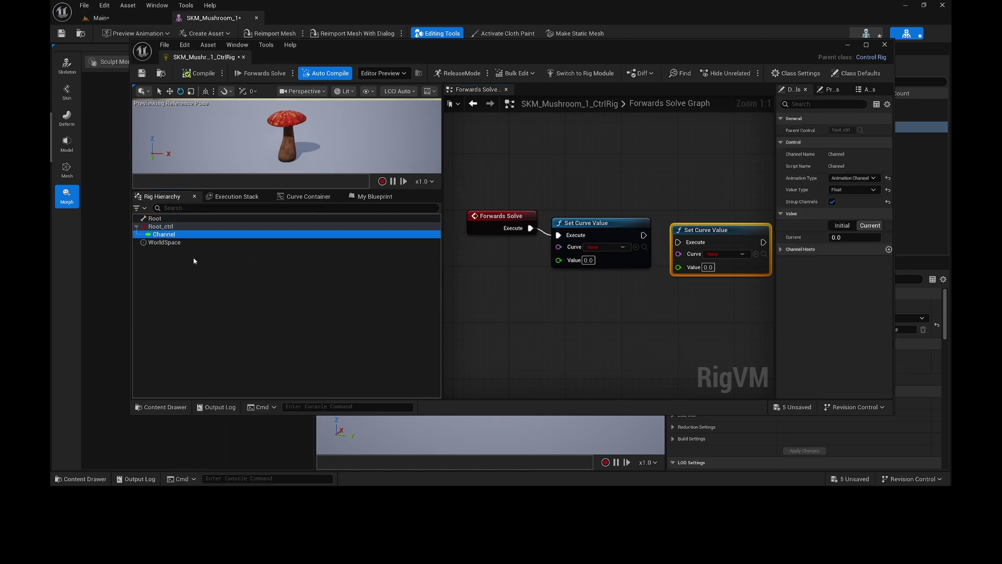
Add a second animation channel, parent it under Root_ctrl and rename it Pimple.
right_click(187, 234)
mouse_move(208, 233)
left_click(361, 247)
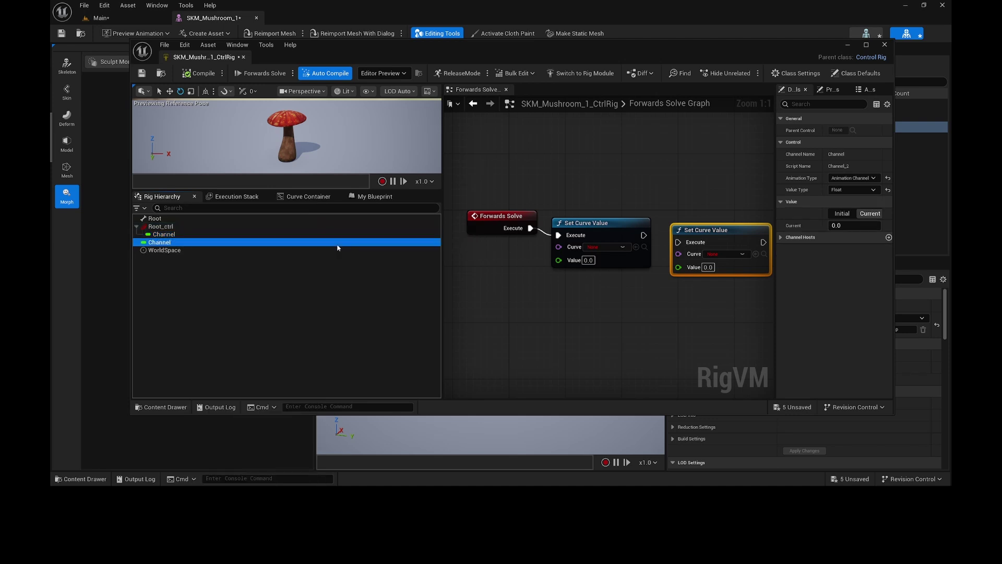
left_click_drag(171, 241, 172, 228)
right_click(180, 242)
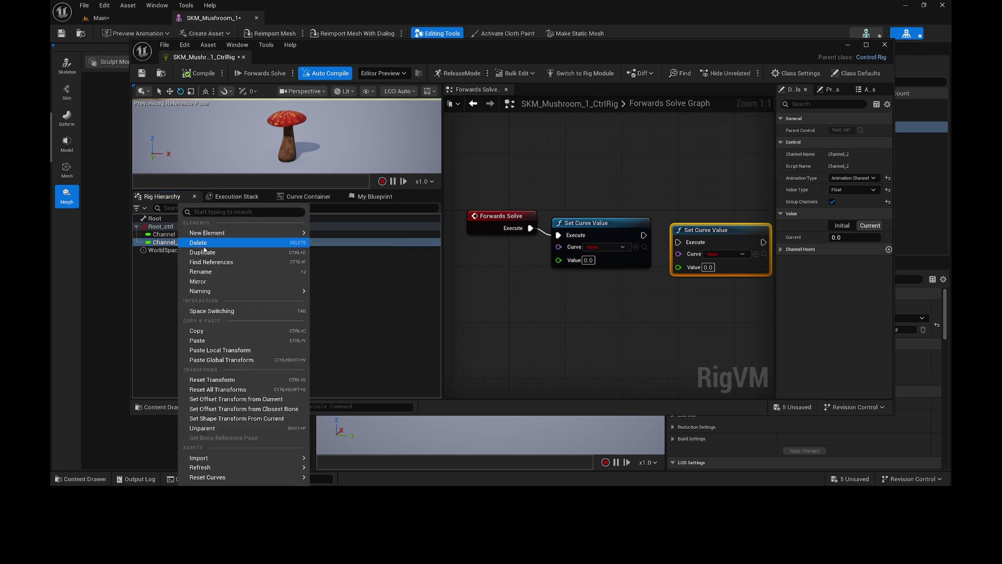
left_click(201, 271)
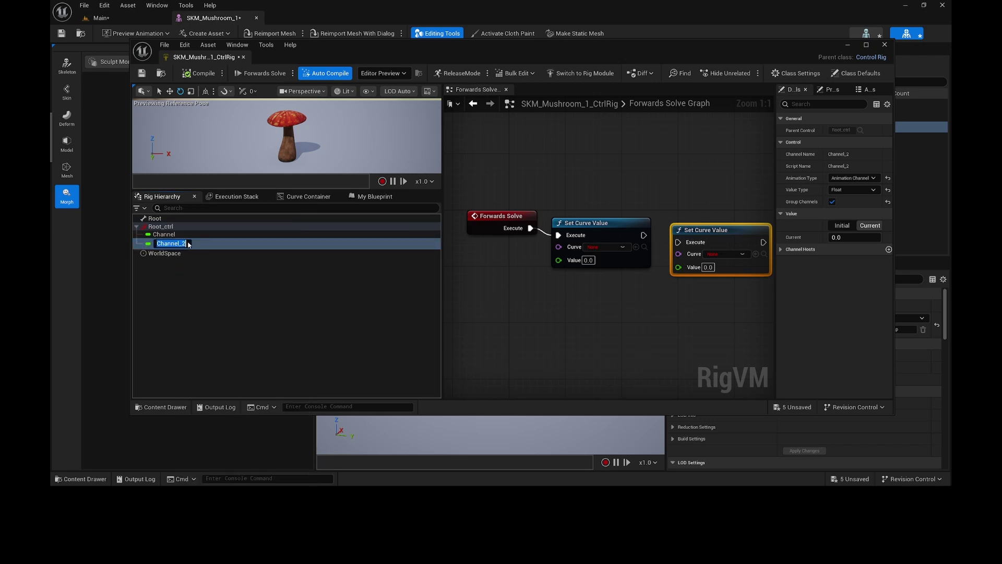
key("Return")
Add a getter node for the Pimple channel and wire it to the first Set Curve Value node, set to NewMorphTarget_1.
left_click_drag(162, 244, 496, 302)
left_click(517, 316)
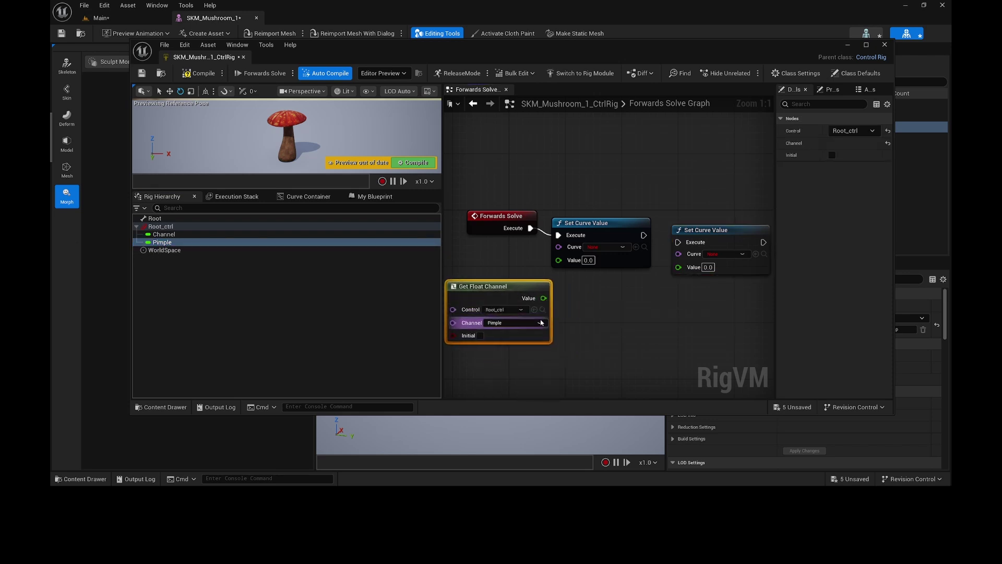
left_click_drag(544, 298, 559, 259)
left_click(605, 247)
left_click(607, 280)
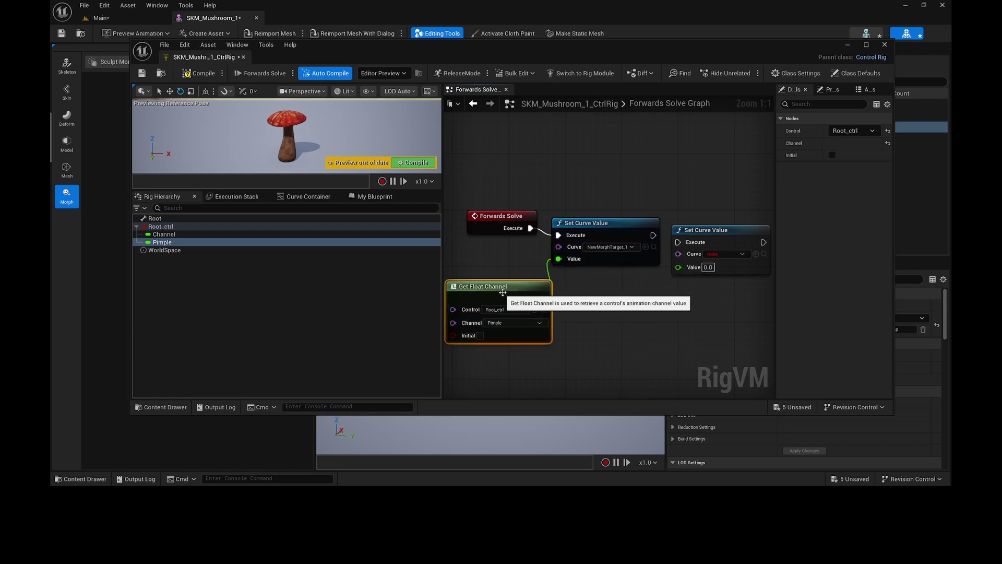
left_click_drag(496, 294, 476, 293)
Rename the remaining animation channel under Root_ctrl to Monster.
left_click(166, 234)
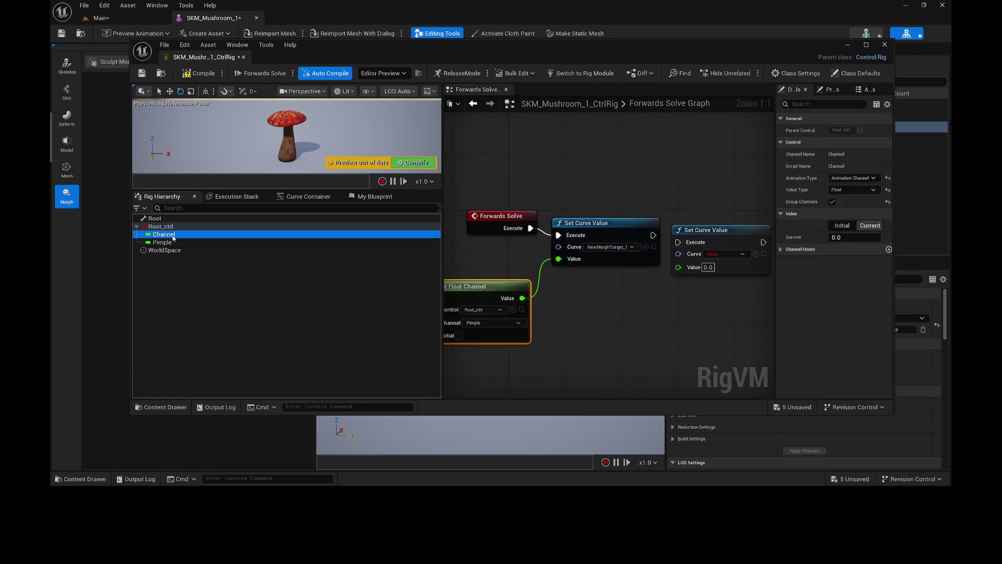
right_click(172, 236)
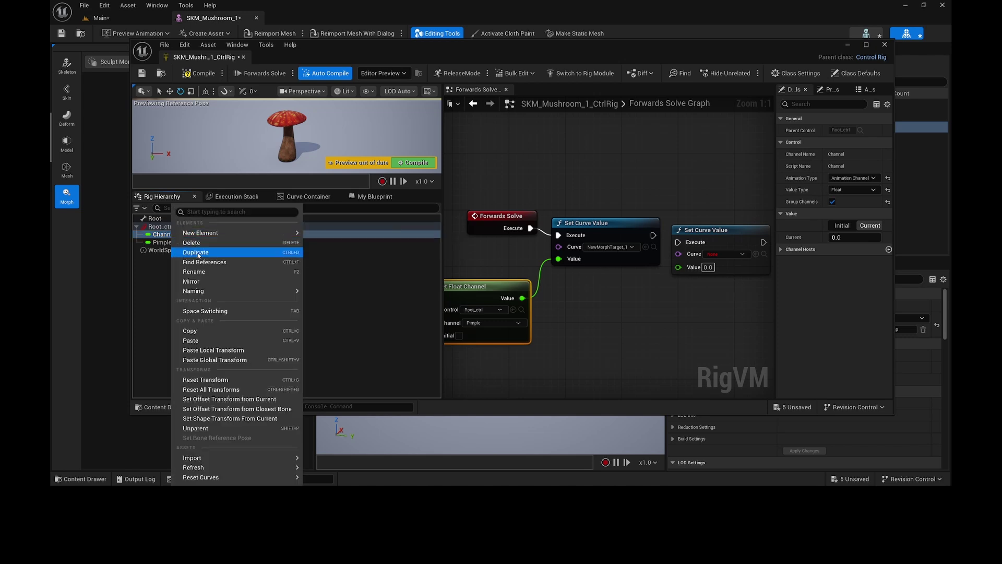
left_click(193, 271)
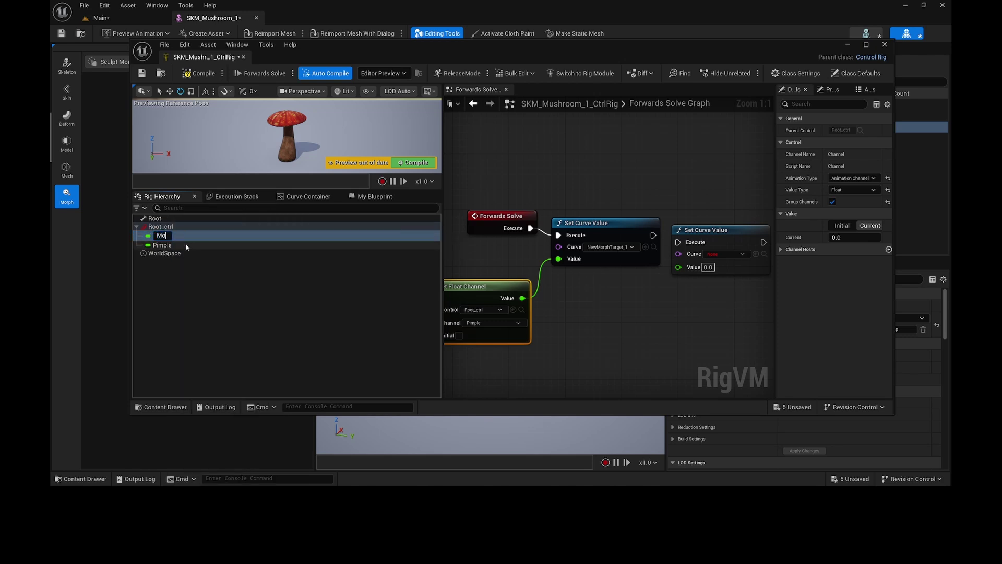
key("Return")
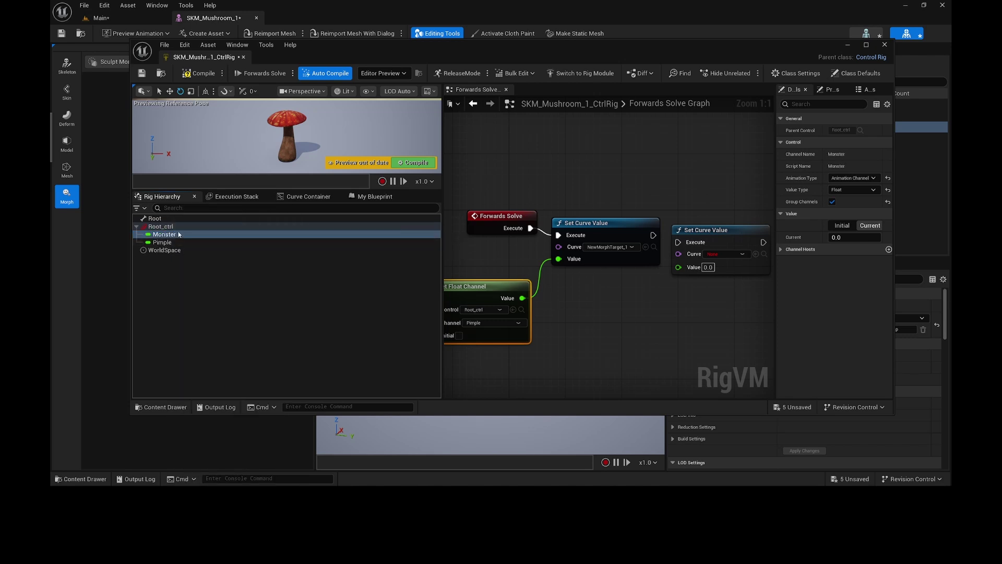
Add a getter node for the Monster channel and wire it to the second Set Curve Value node, set to NewMorphTarget_0.
left_click_drag(165, 234, 601, 301)
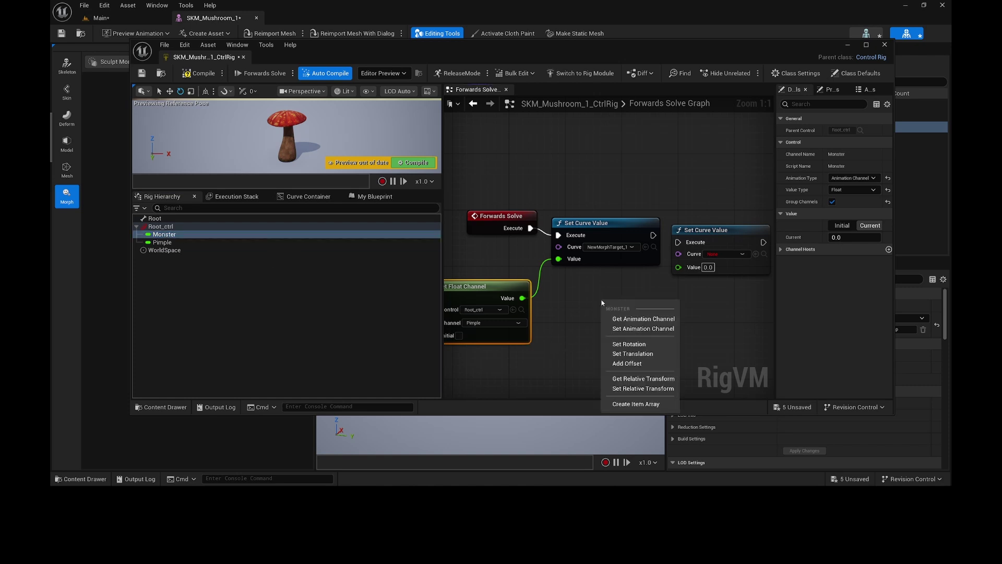
left_click(635, 323)
left_click_drag(698, 317, 678, 266)
left_click(745, 254)
left_click(738, 282)
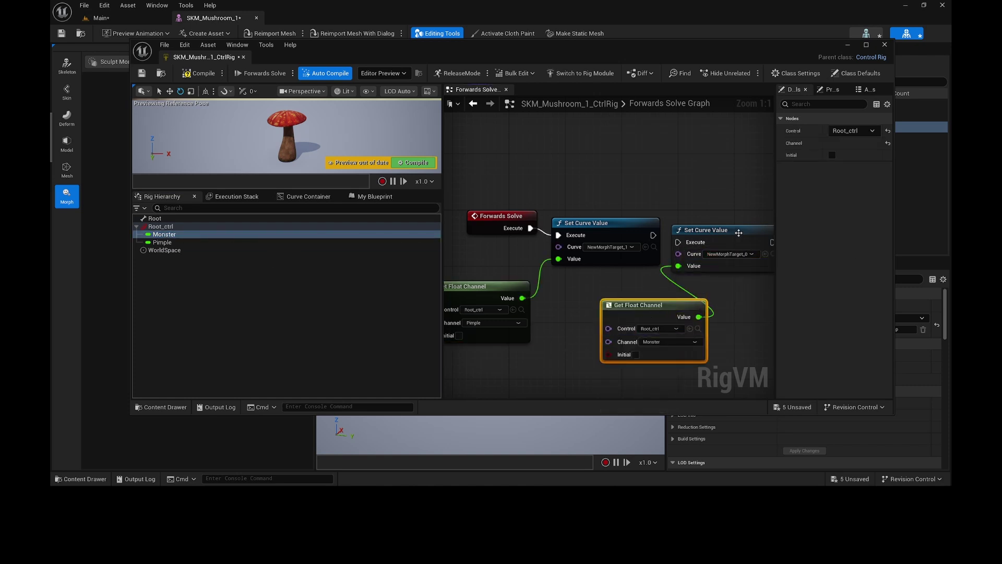
Chain the second Set Curve Value node after the first, then compile, save and close the control rig.
left_click_drag(738, 233, 750, 224)
left_click_drag(653, 235, 692, 235)
left_click(208, 77)
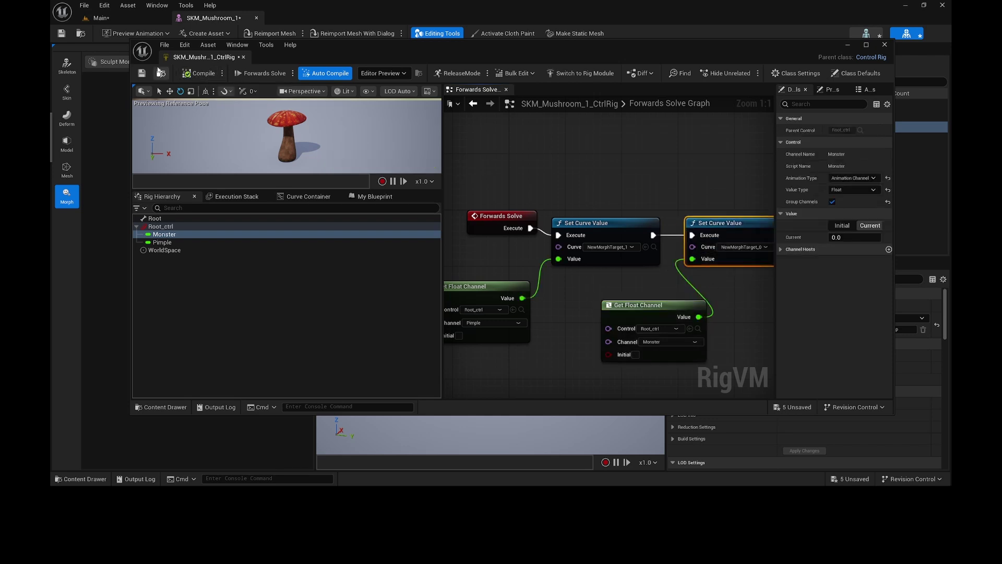
left_click(142, 73)
left_click(244, 57)
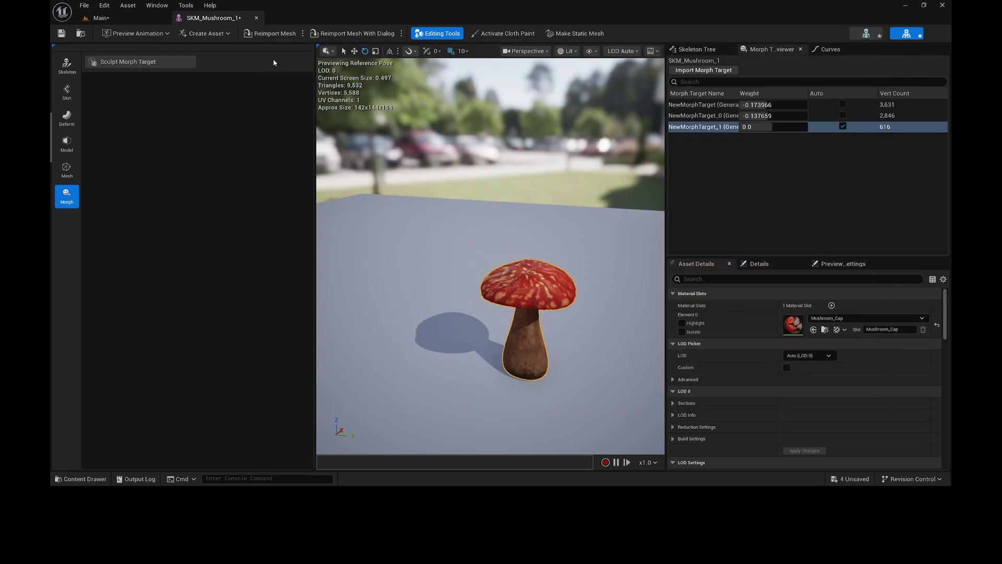
Place SKM_Mushroom_1_CtrlRig in the Main level beside the existing mushroom and raise it to a Z location of 150.
left_click(105, 18)
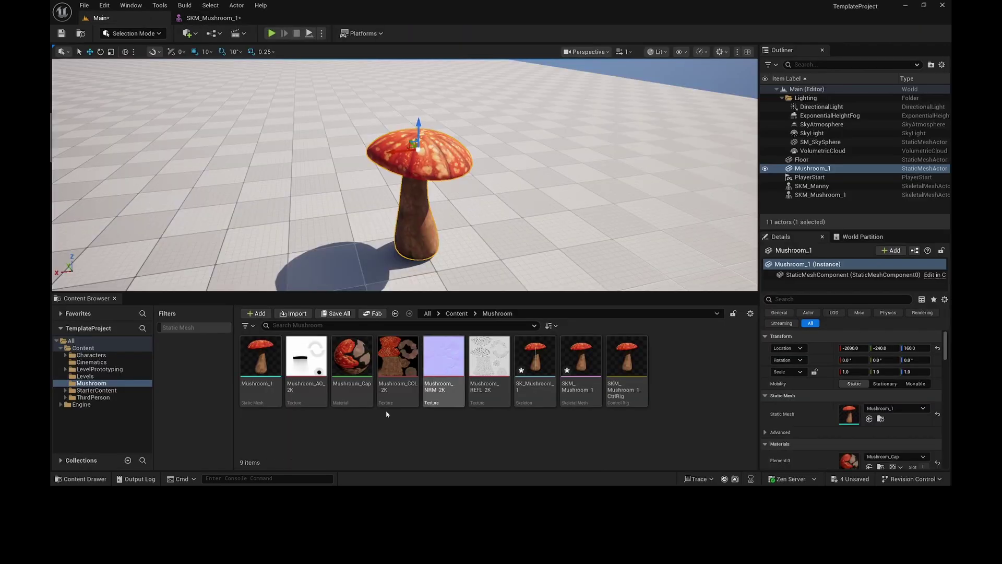
left_click_drag(626, 368, 631, 194)
left_click(587, 204)
left_click(624, 212)
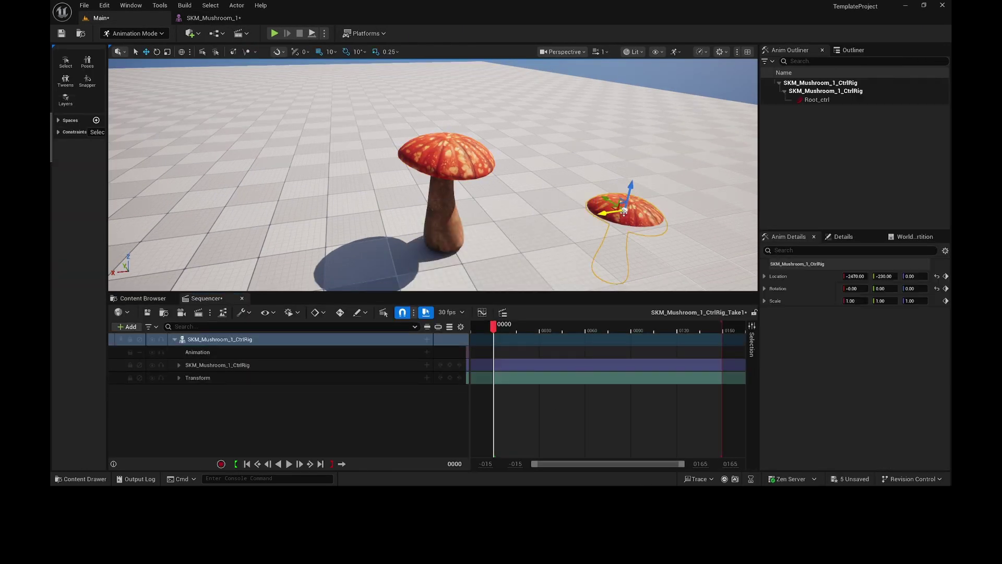
left_click_drag(622, 206, 619, 129)
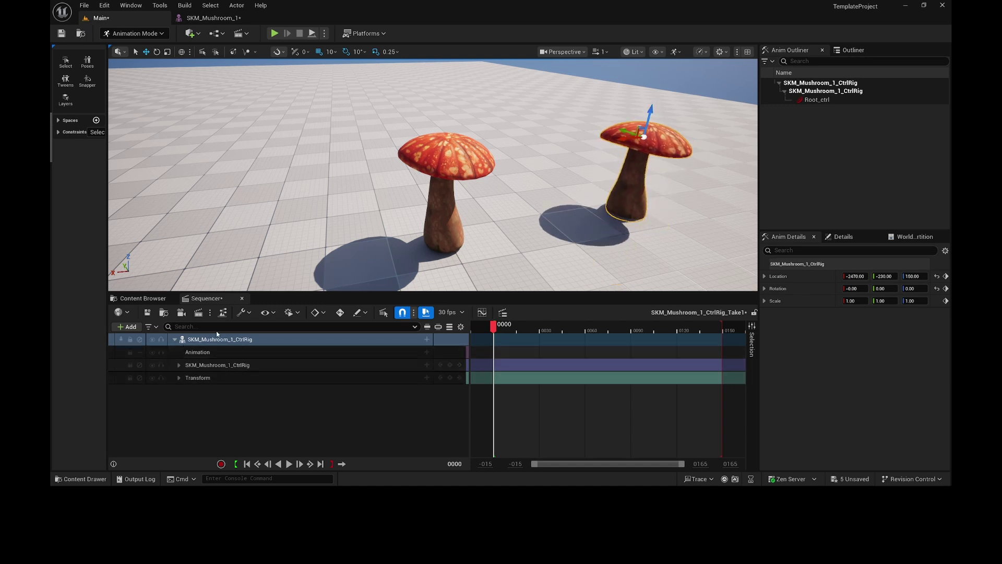
Expand the Root_ctrl channels of the rig's Sequencer track and set Monster to about 0.178.
left_click(181, 366)
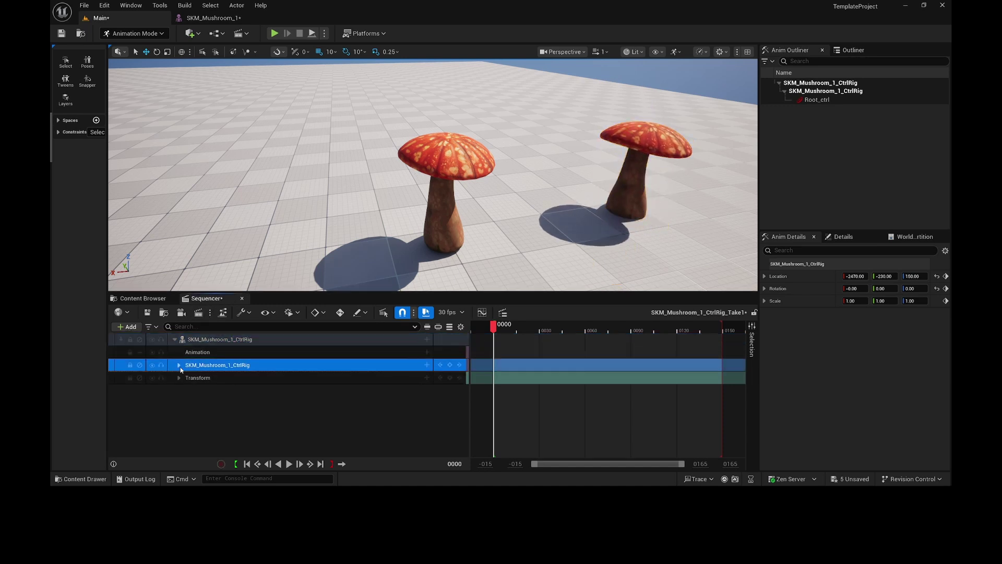
left_click(179, 365)
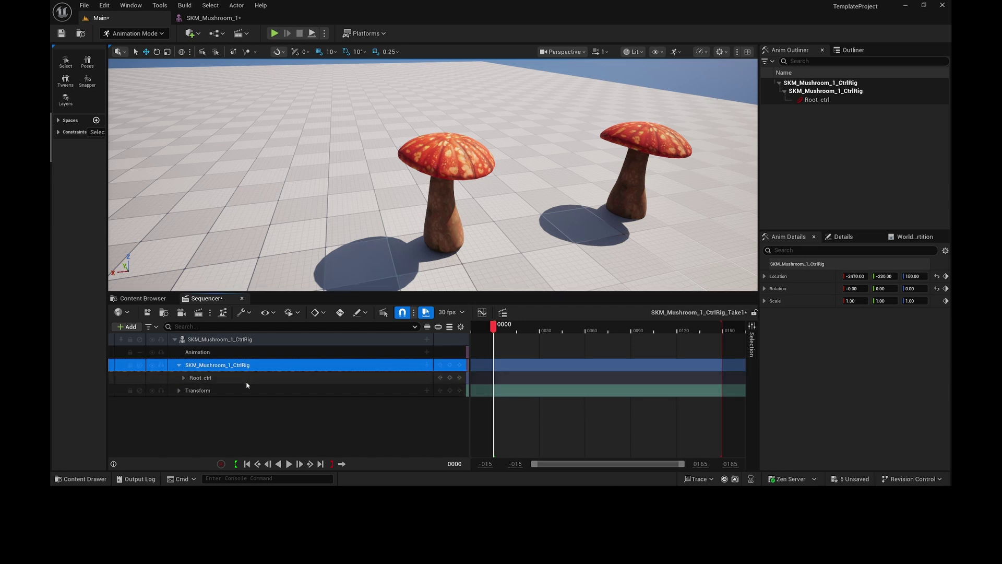
left_click(183, 378)
scroll(277, 405, "down", 3)
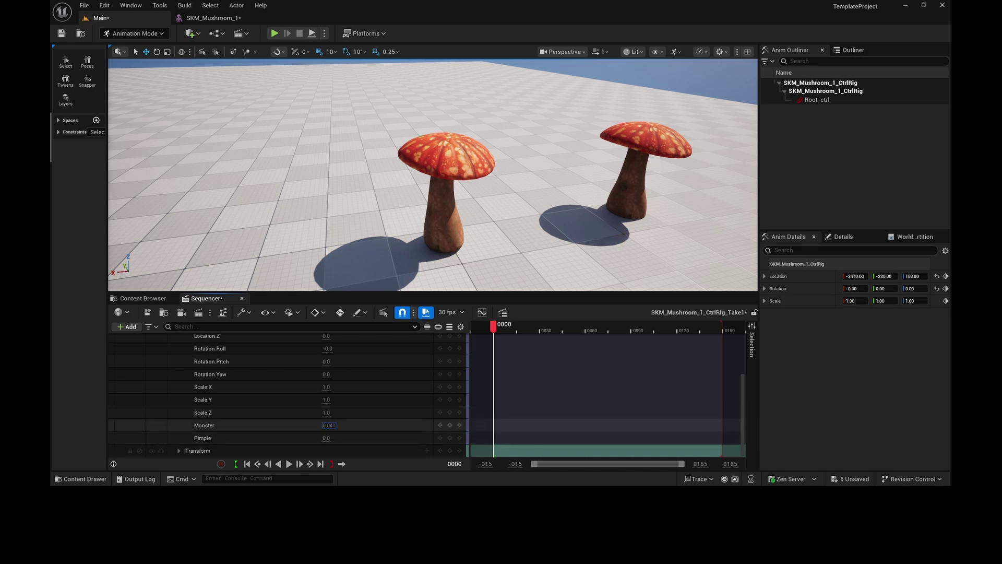
left_click_drag(329, 425, 358, 438)
Keyframe the Pimple channel at 0 on frame 7 and at 1 on frame 55.
right_click_drag(505, 256, 433, 163)
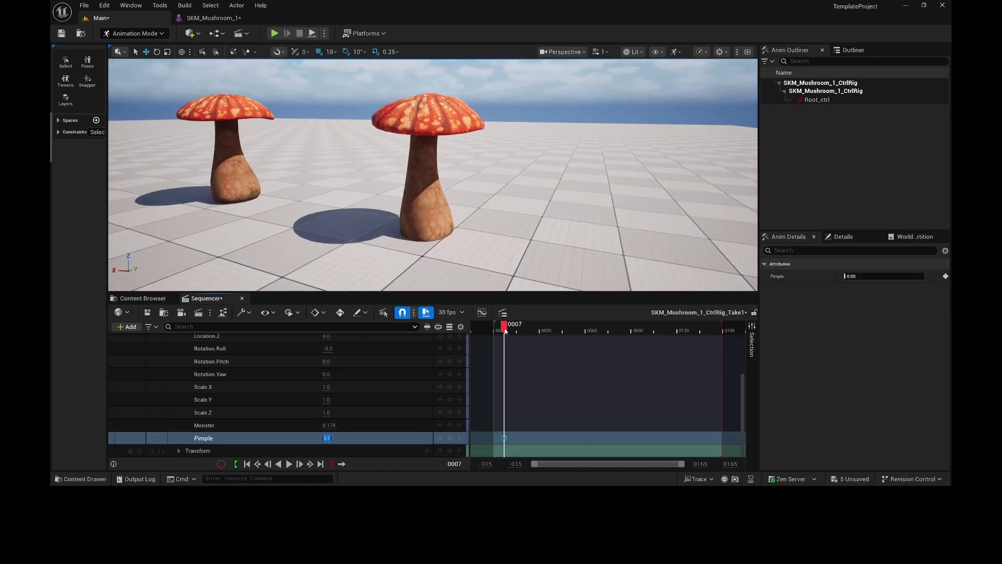
left_click_drag(504, 328, 577, 328)
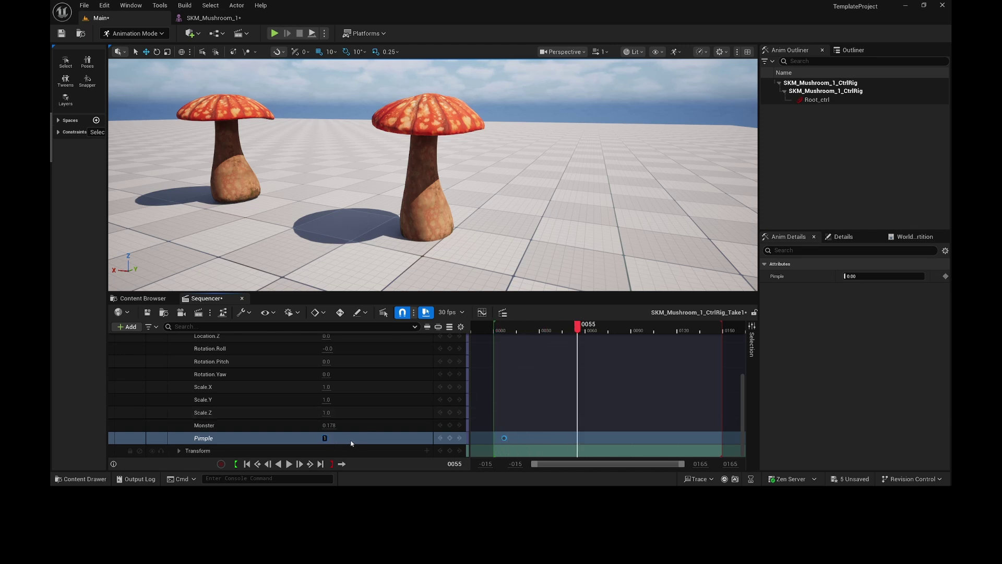
key("Return")
Play back the Pimple animation from its first keyframe and inspect the mushroom's cap up close.
left_click(530, 329)
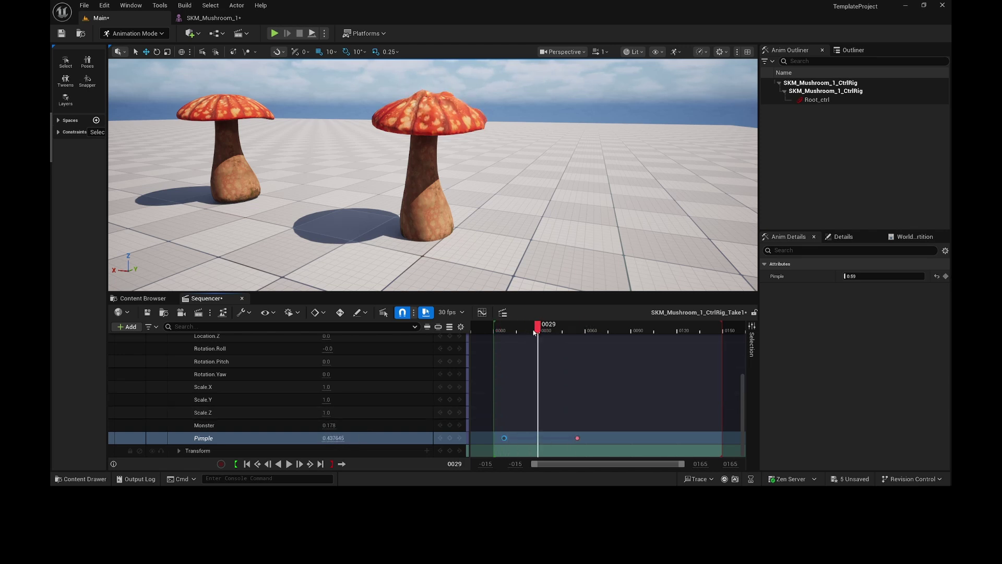
left_click_drag(529, 332, 503, 331)
key("space")
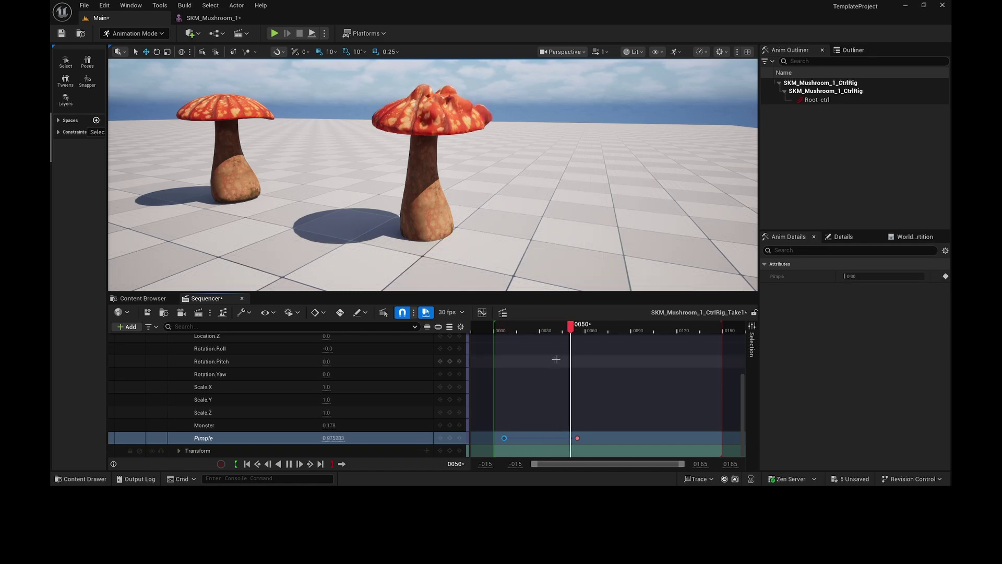
key("space")
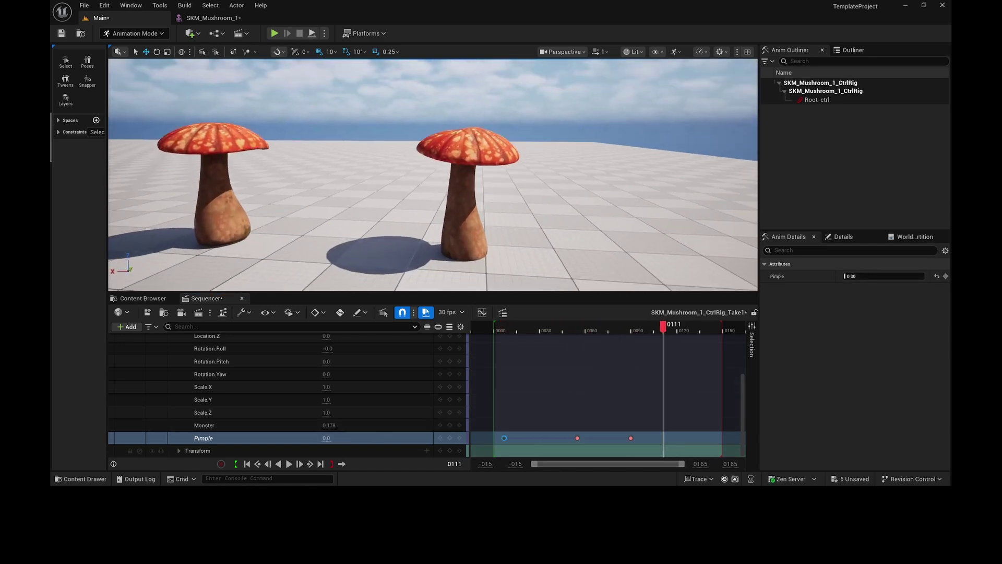
right_click_drag(433, 175, 396, 182)
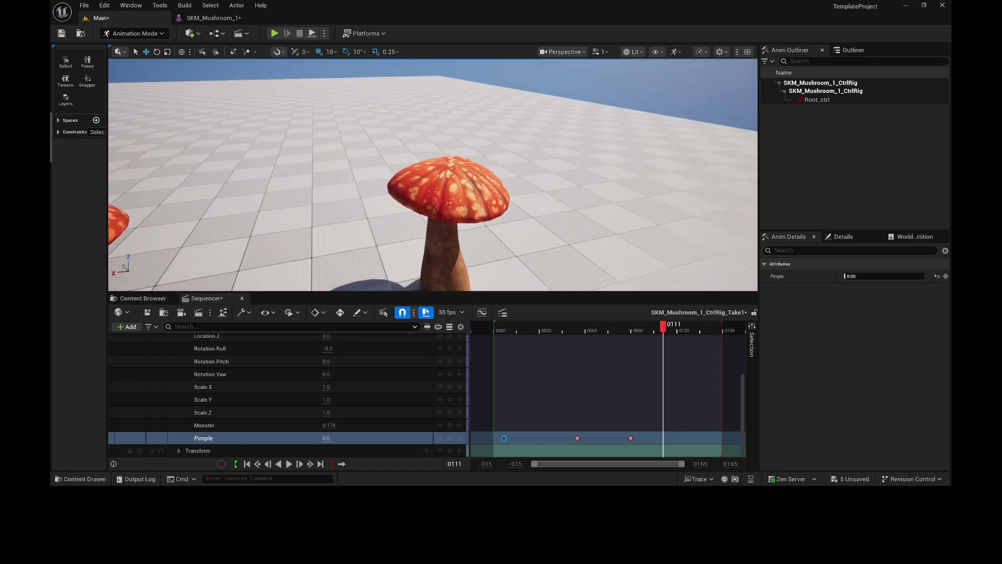